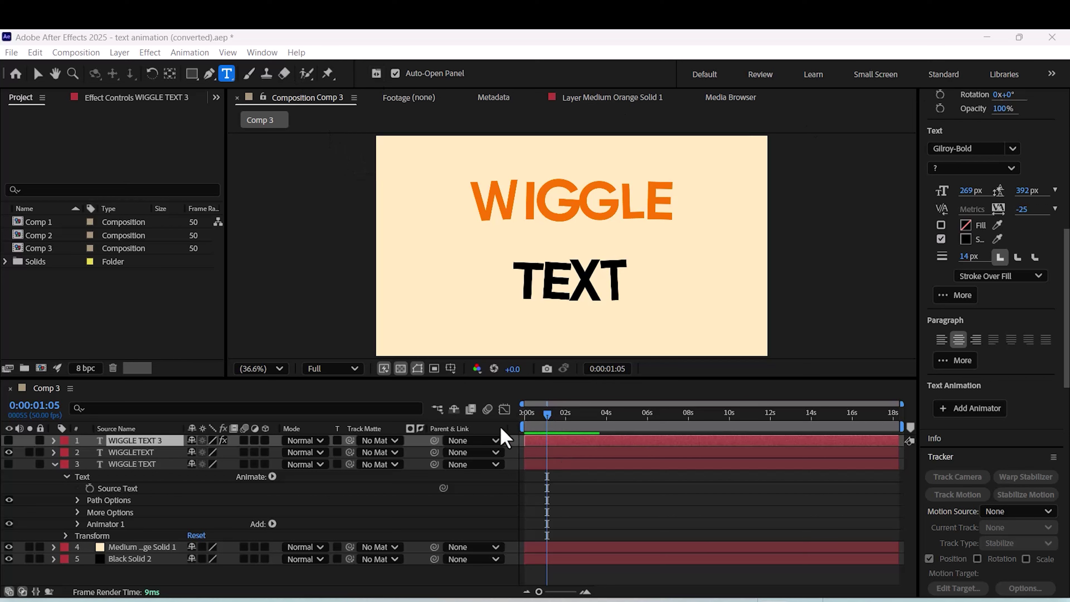
Preview the wiggle animation in Comp 3 and save the WIGGLETEXT layer's Animator 1 as the animation preset "wiggle text 2"
left_click_drag(547, 415, 502, 428)
key("space")
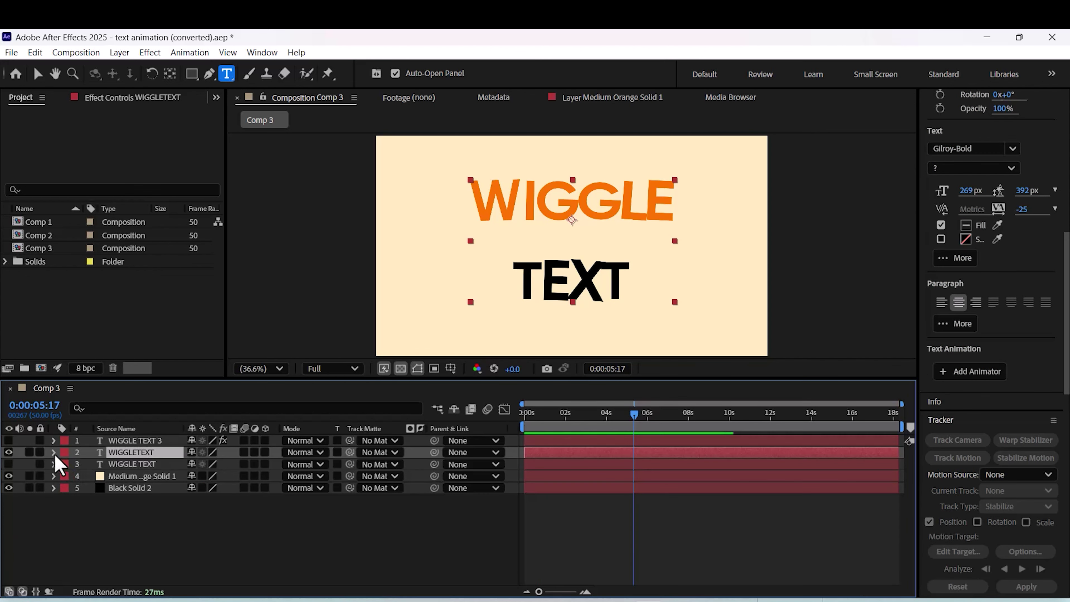
left_click(54, 452)
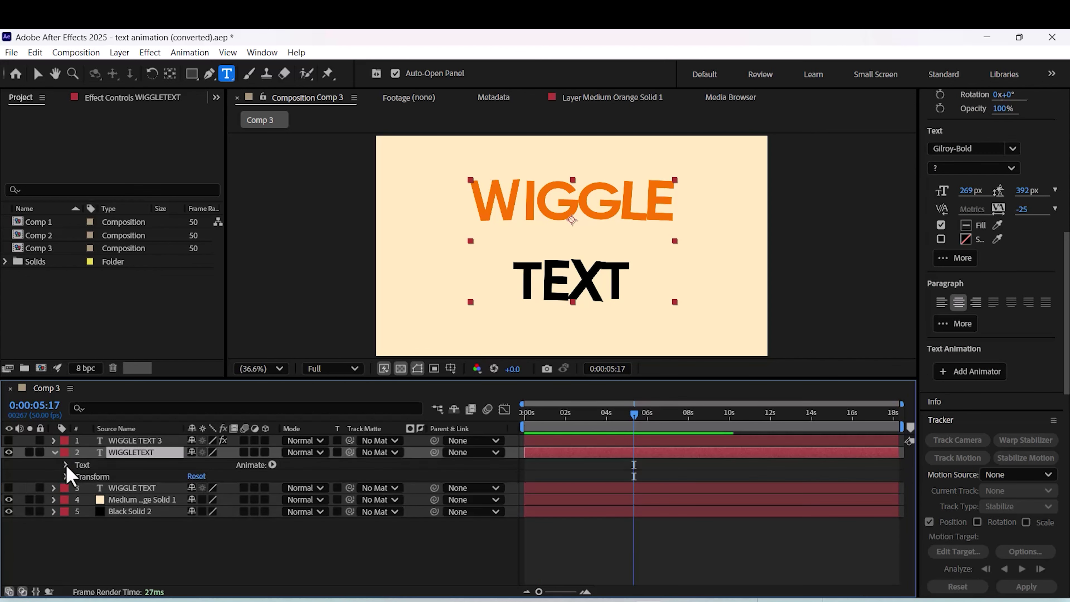
left_click(66, 465)
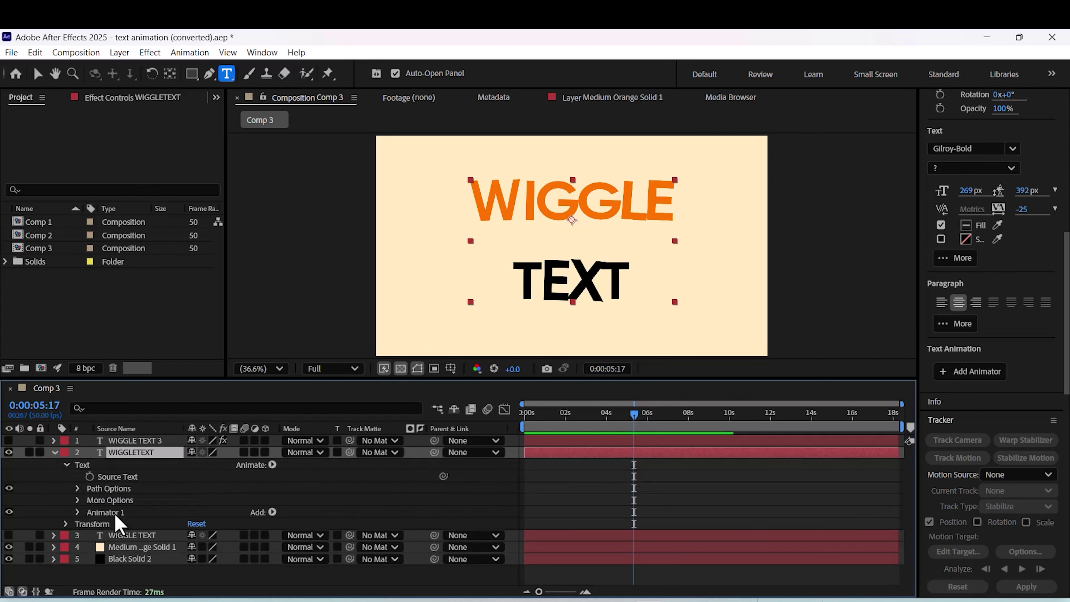
left_click(121, 514)
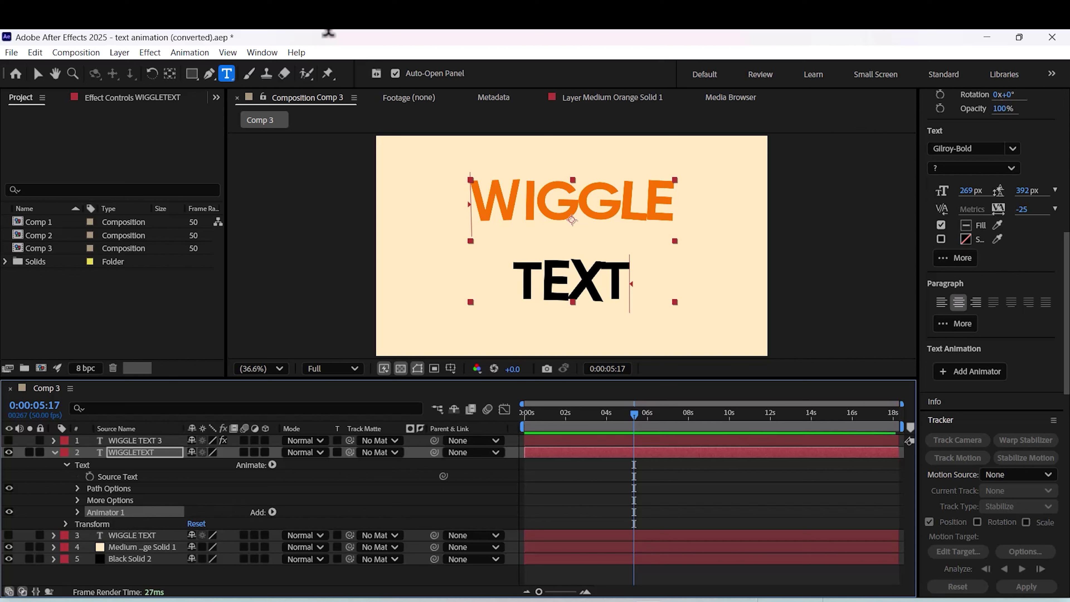
left_click(198, 53)
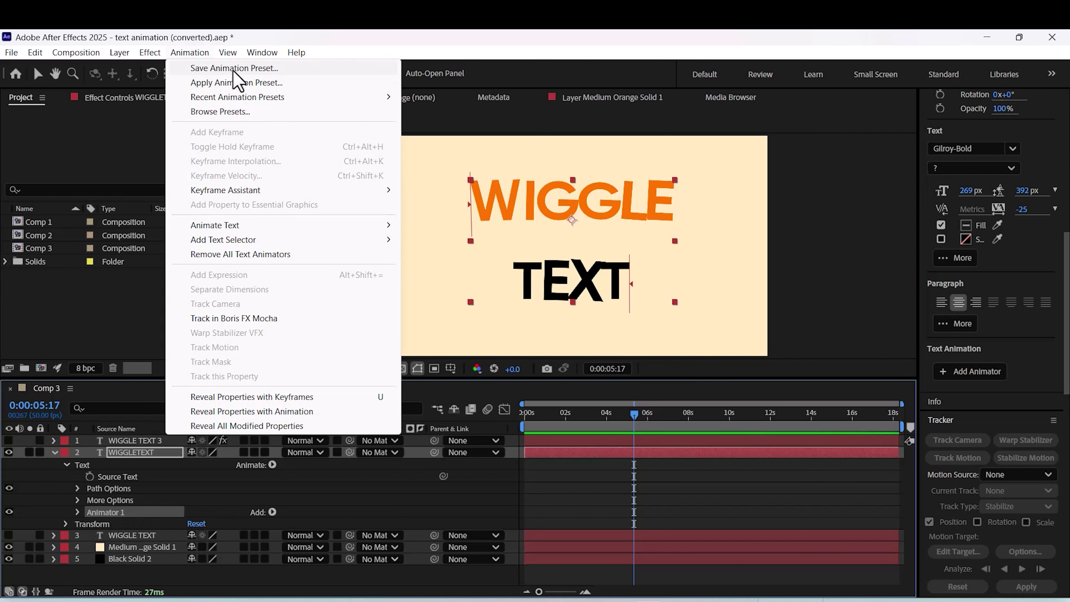
left_click(238, 83)
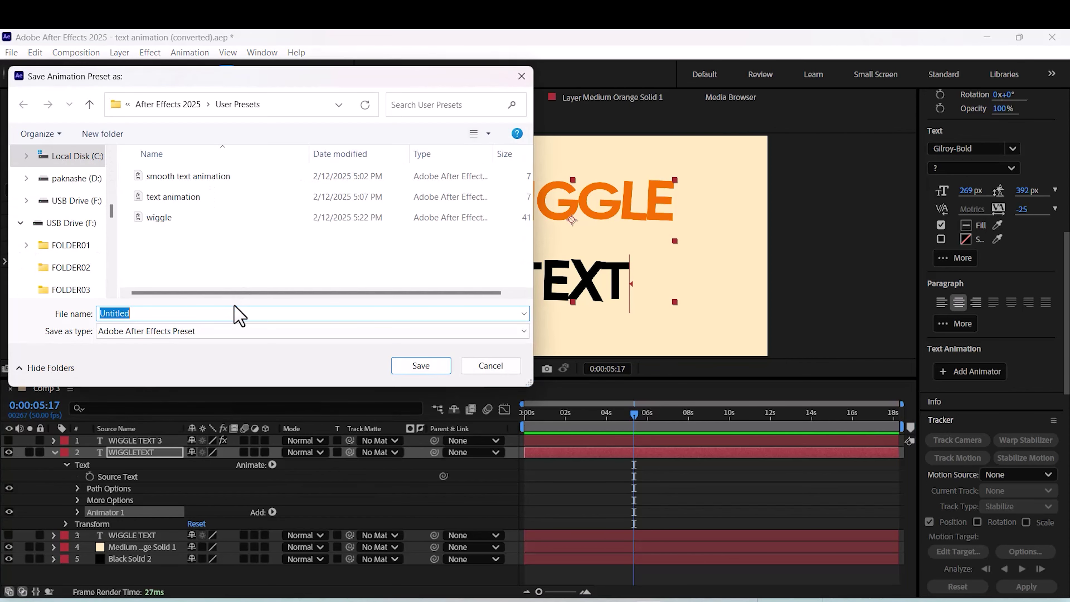
type("wiggle text 2")
key("Return")
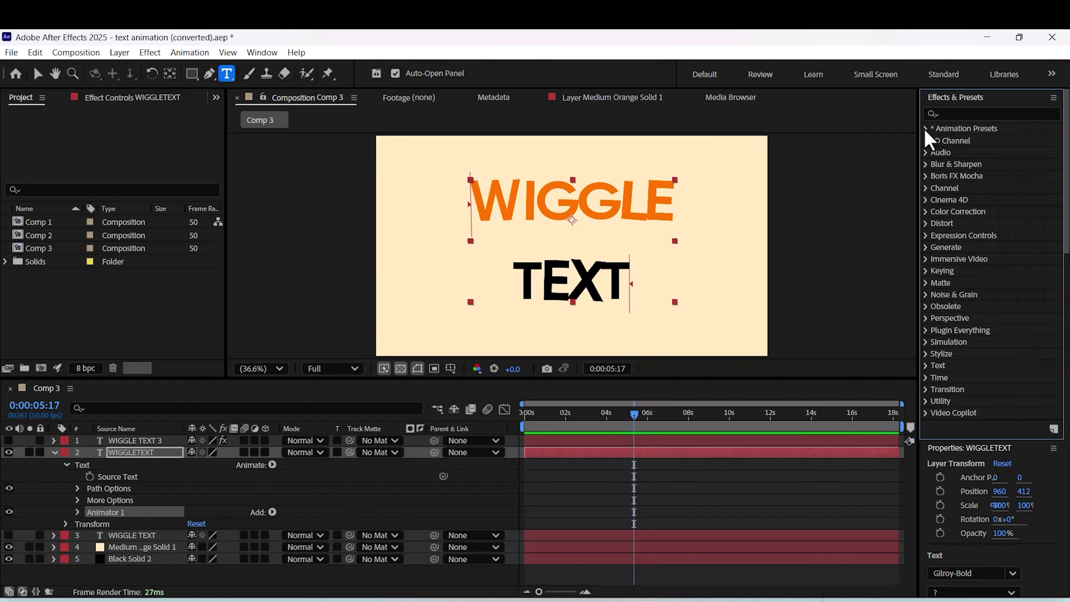
Find the "wiggle text 2" preset among the user animation presets and select it
left_click(925, 129)
left_click(937, 153)
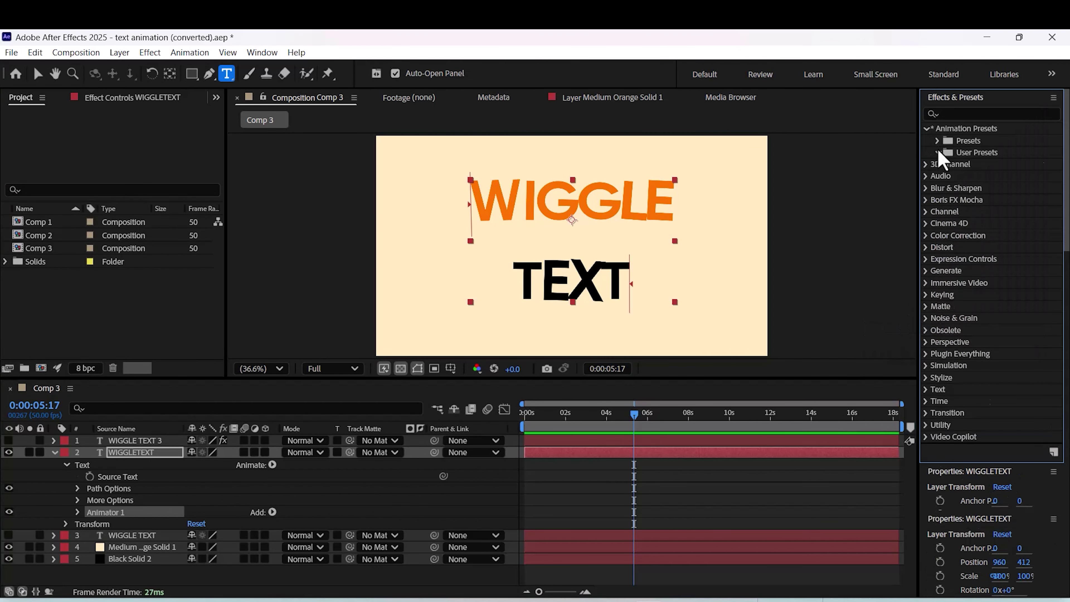
left_click(997, 203)
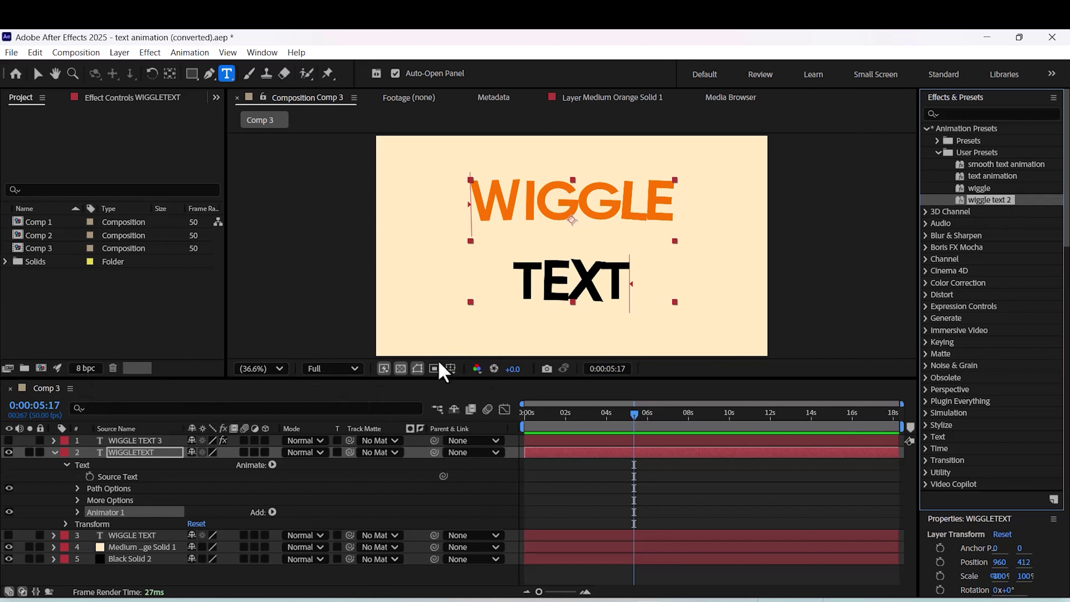
Create a new composition named Comp 4 with the HD 1920x1080, 29.97 fps preset
left_click(47, 369)
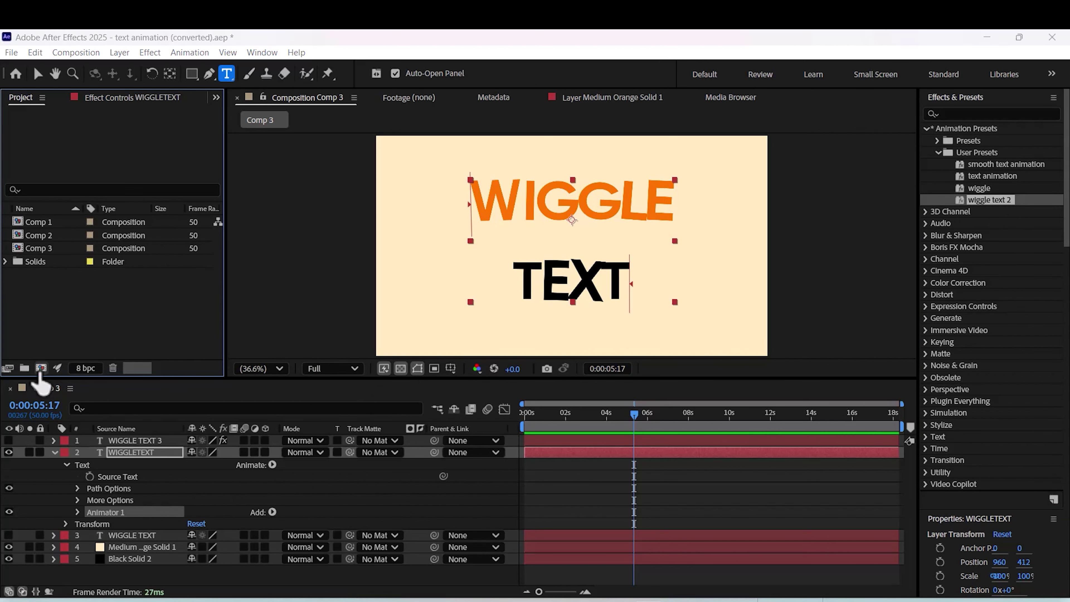
left_click(40, 369)
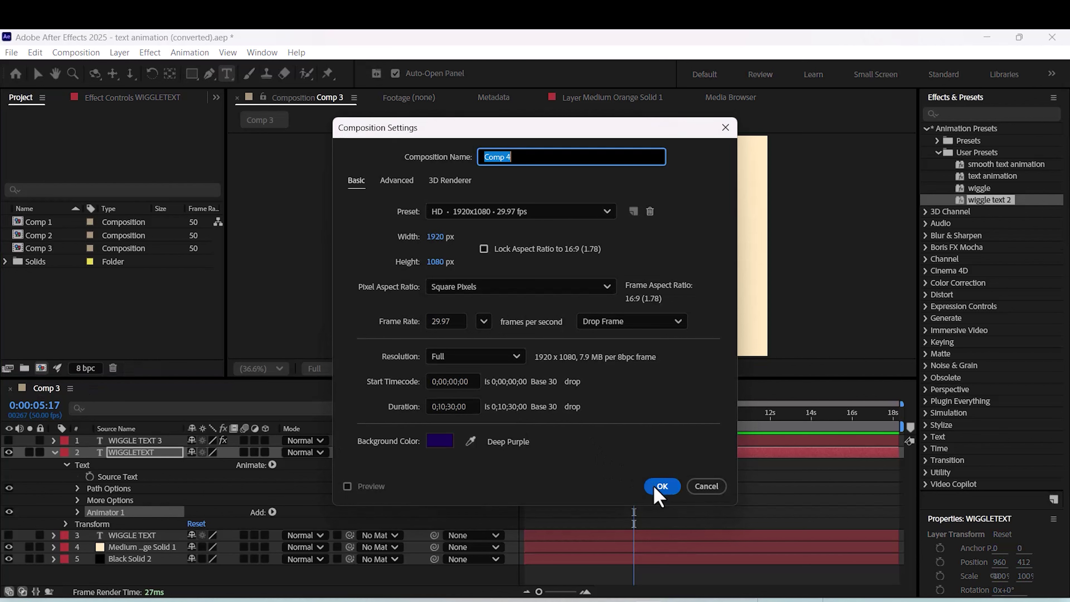
left_click(662, 487)
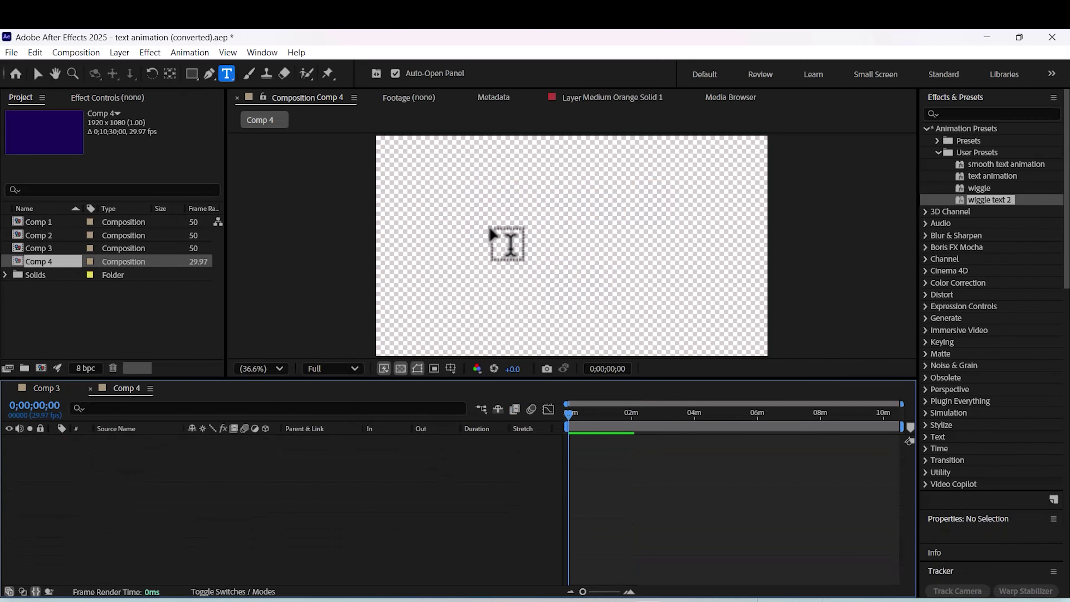
Add a text layer reading "Animation" with a capital A in Comp 4
left_click(487, 224)
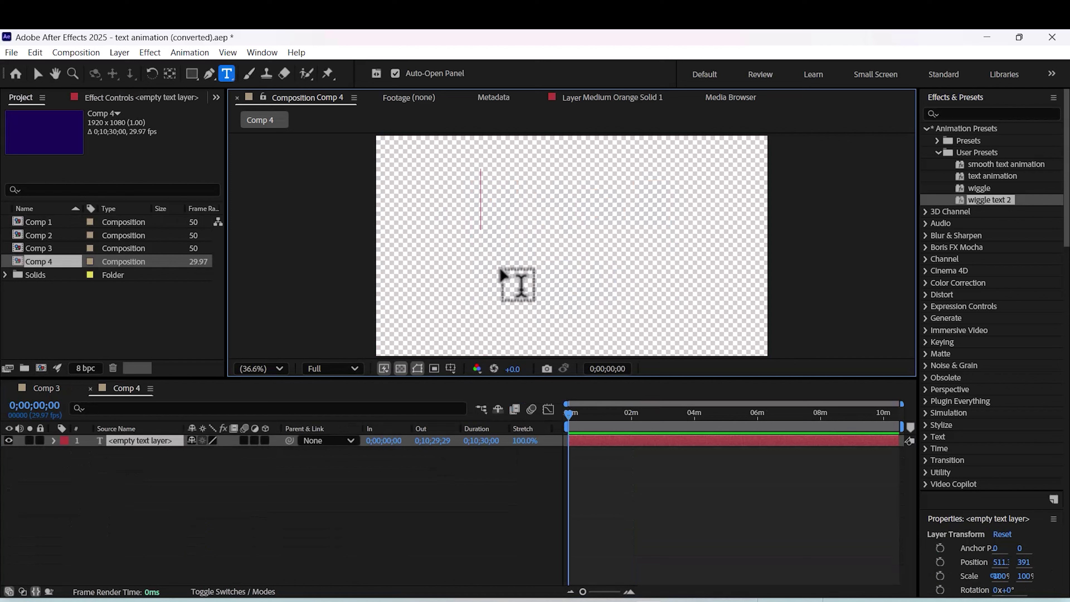
type("animation")
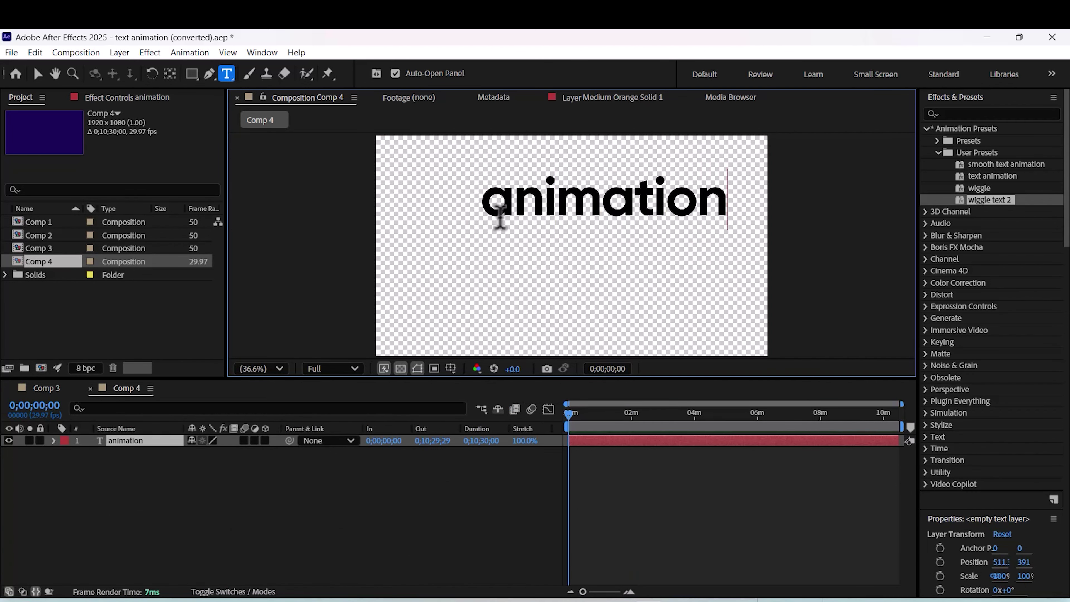
left_click_drag(505, 201, 467, 198)
type("A")
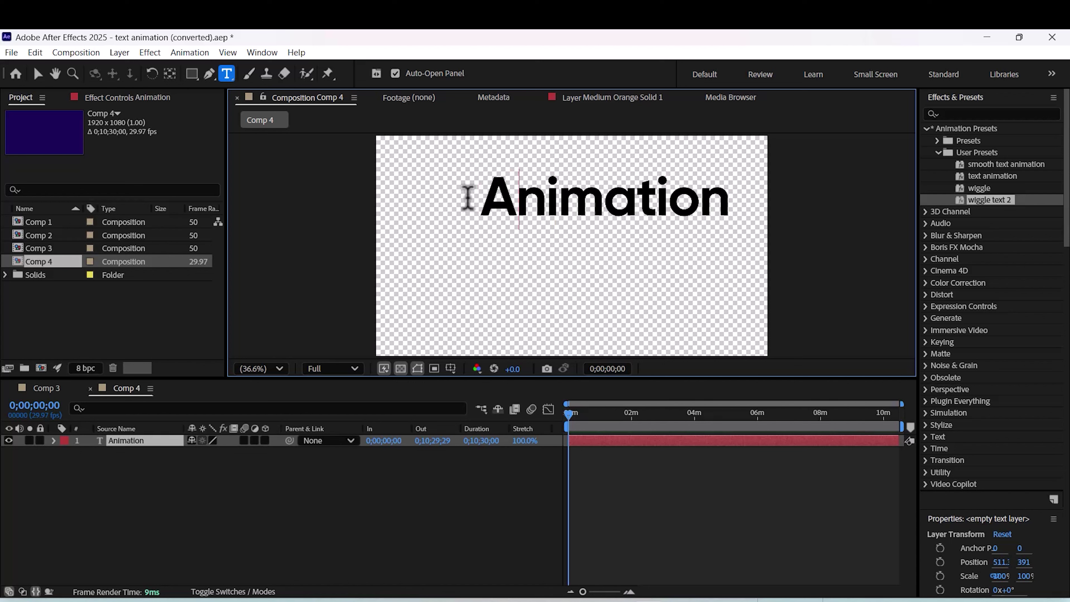
Move the "Animation" text to about the centre of the frame, then apply the "wiggle text 2" preset to it and play it back
left_click(42, 75)
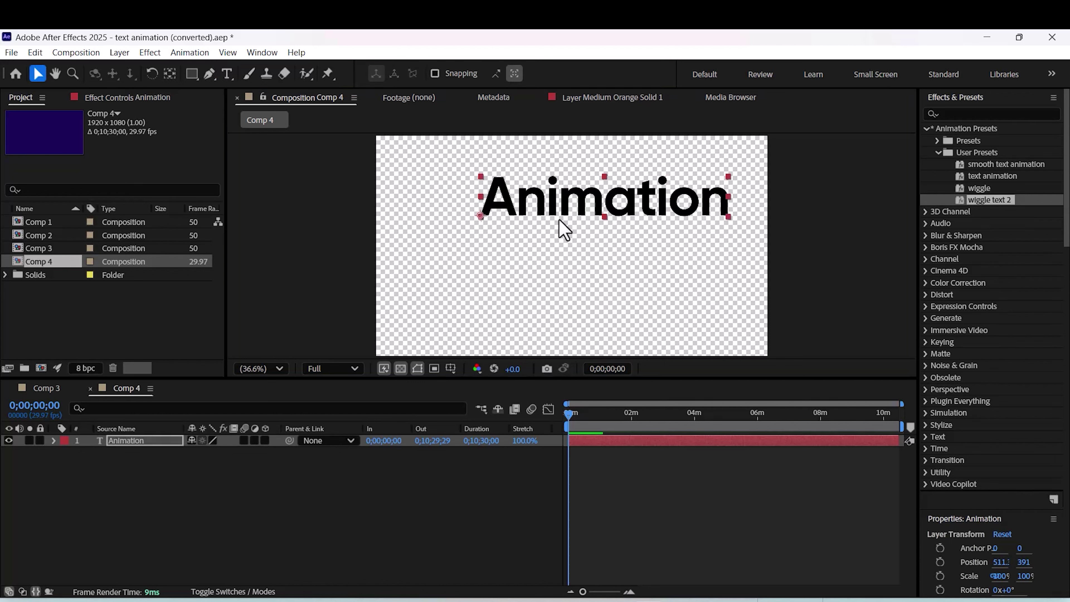
left_click_drag(612, 198, 587, 235)
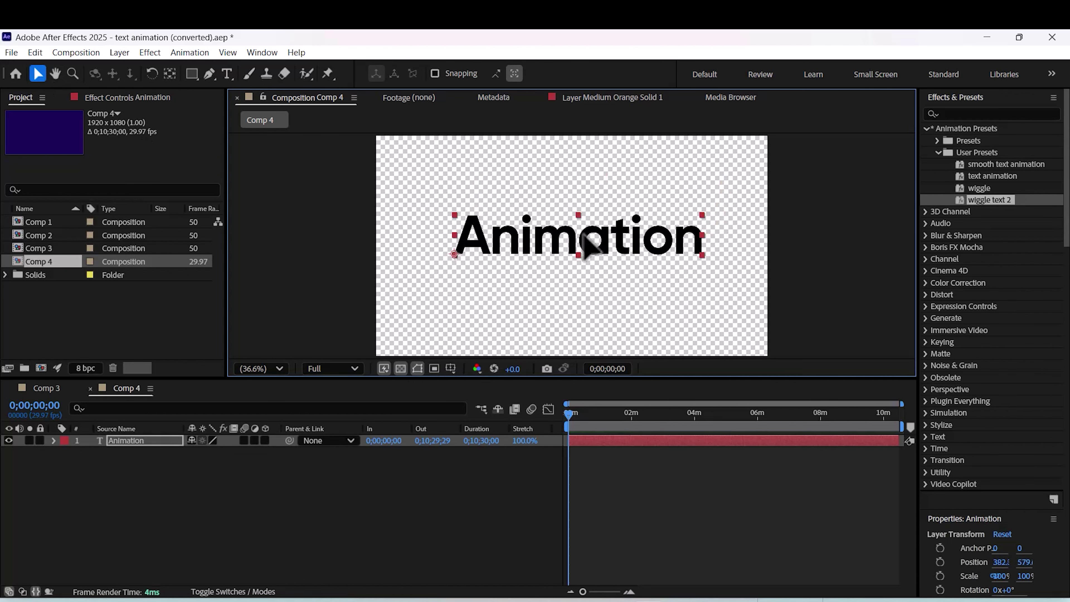
left_click_drag(990, 200, 585, 253)
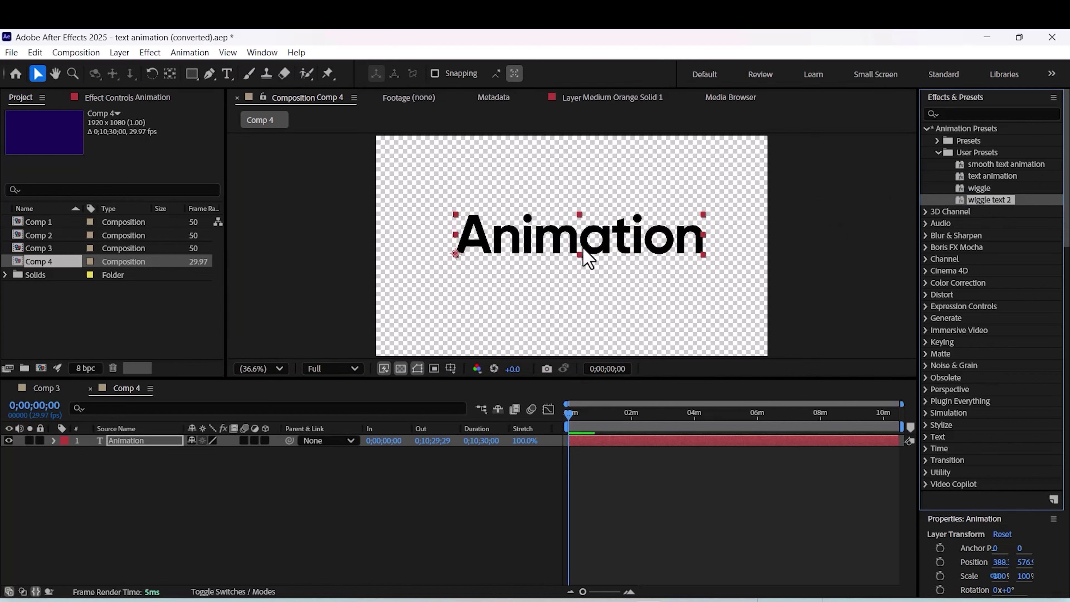
key("space")
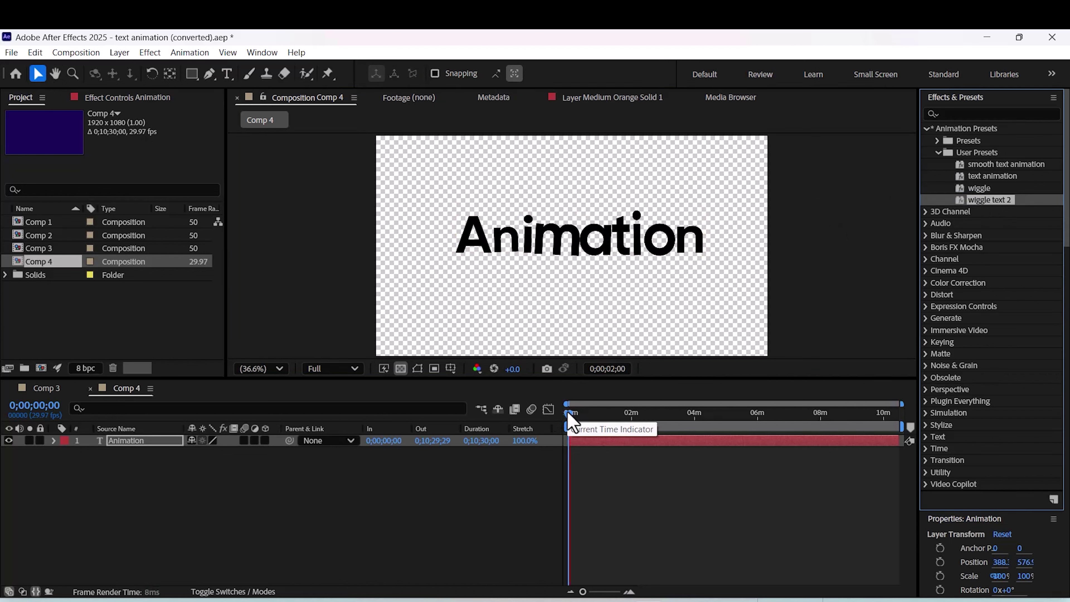
Change the font of the whole "Animation" text to Castellar
double_click(585, 246)
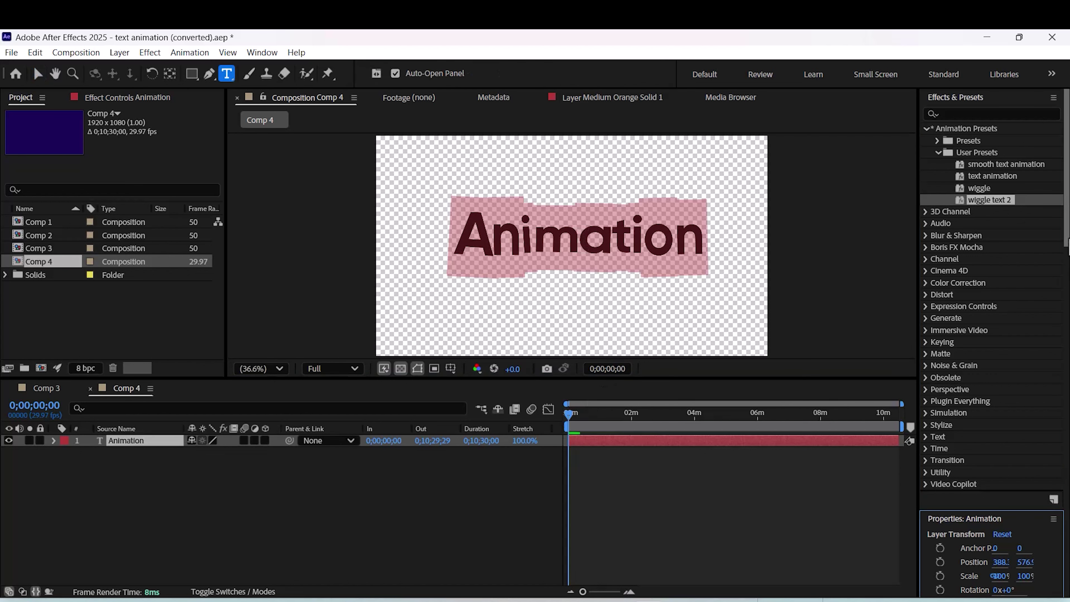
left_click_drag(1067, 132, 1066, 422)
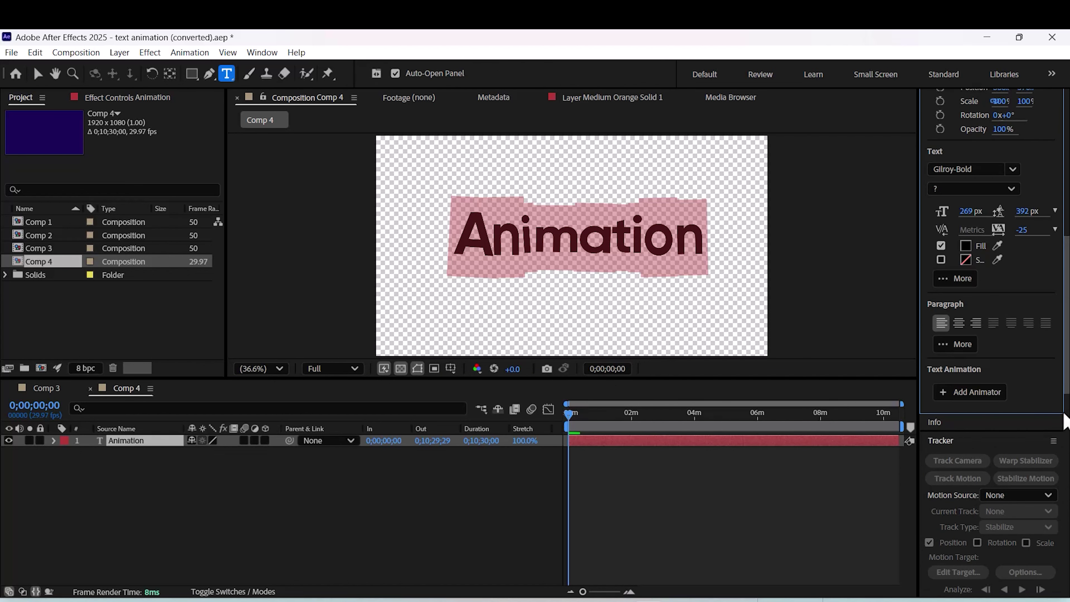
left_click(1012, 170)
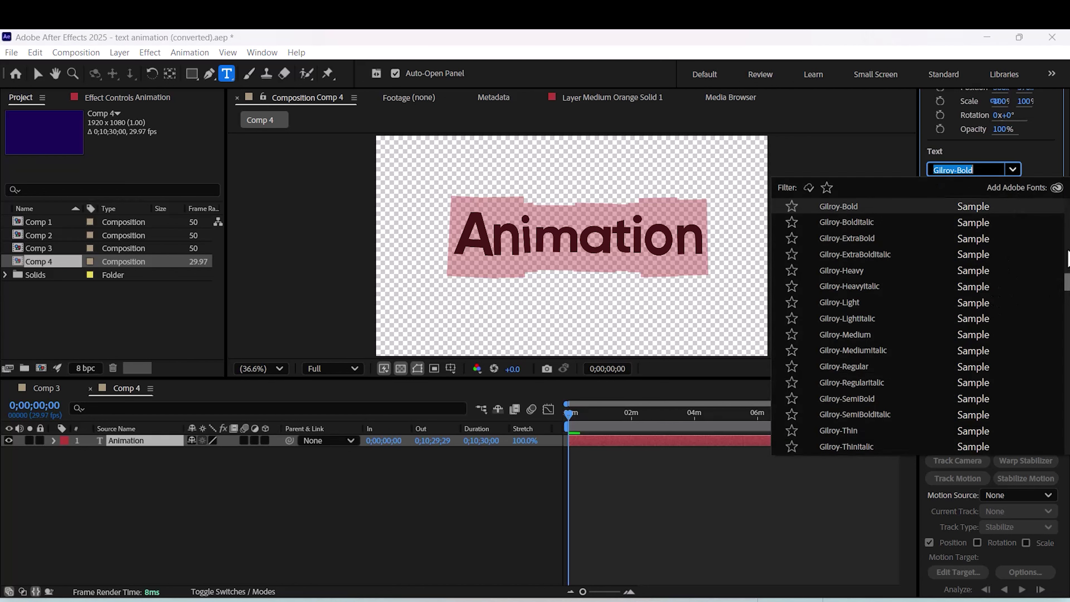
left_click_drag(1067, 287, 1067, 213)
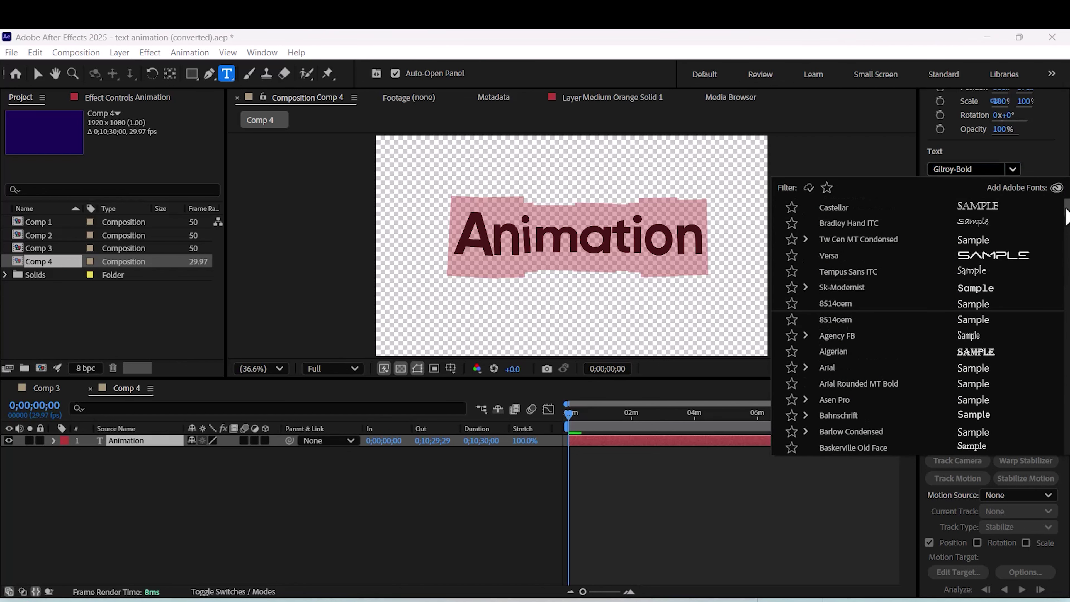
left_click(995, 209)
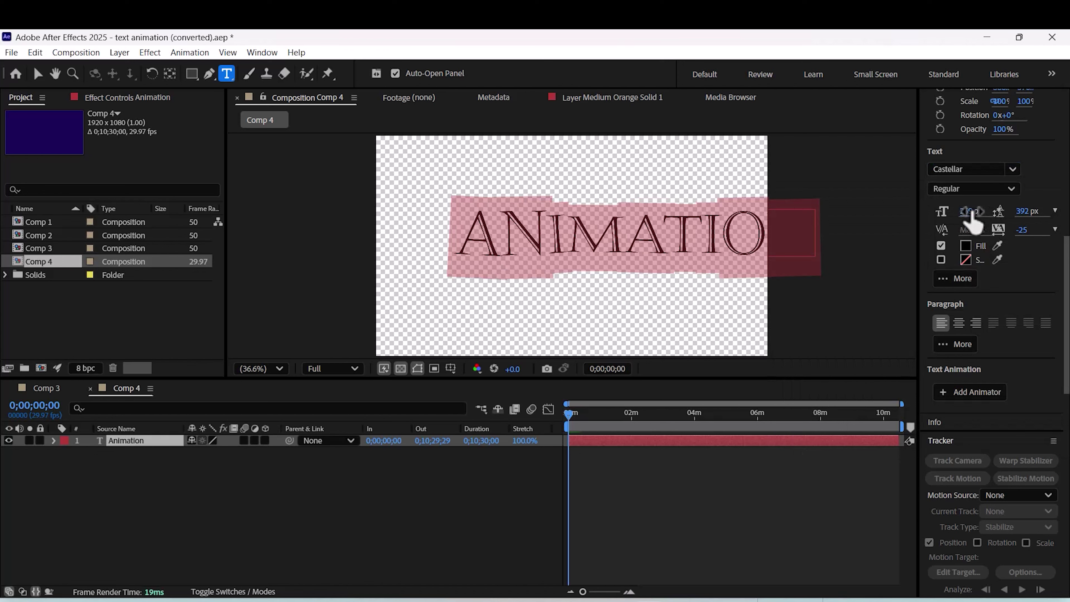
Reposition the Castellar text so the whole word fits inside the frame, and play back its wiggle animation
left_click(478, 478)
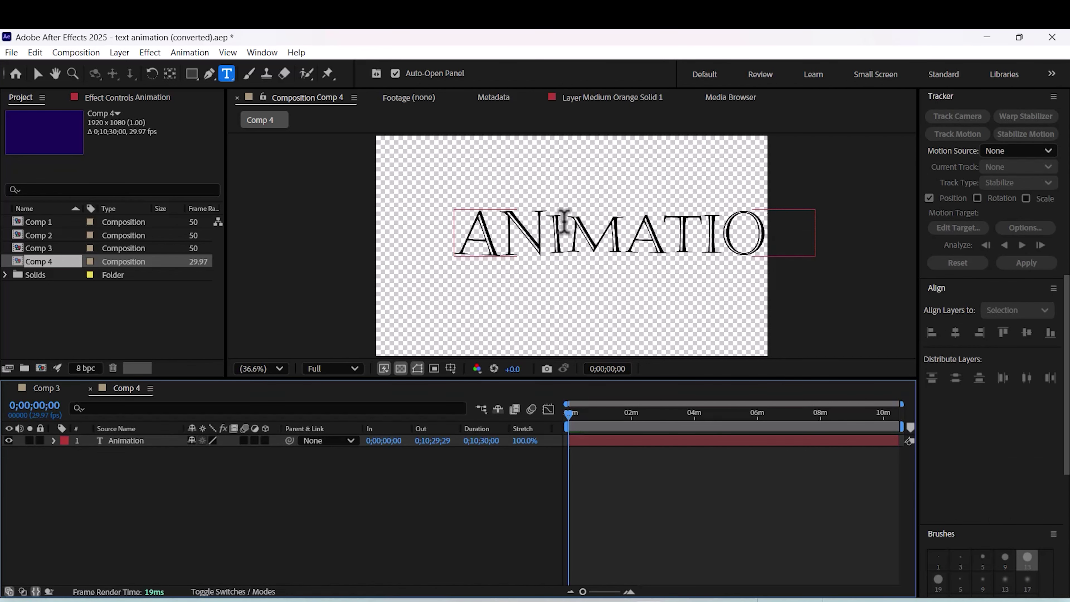
key("v")
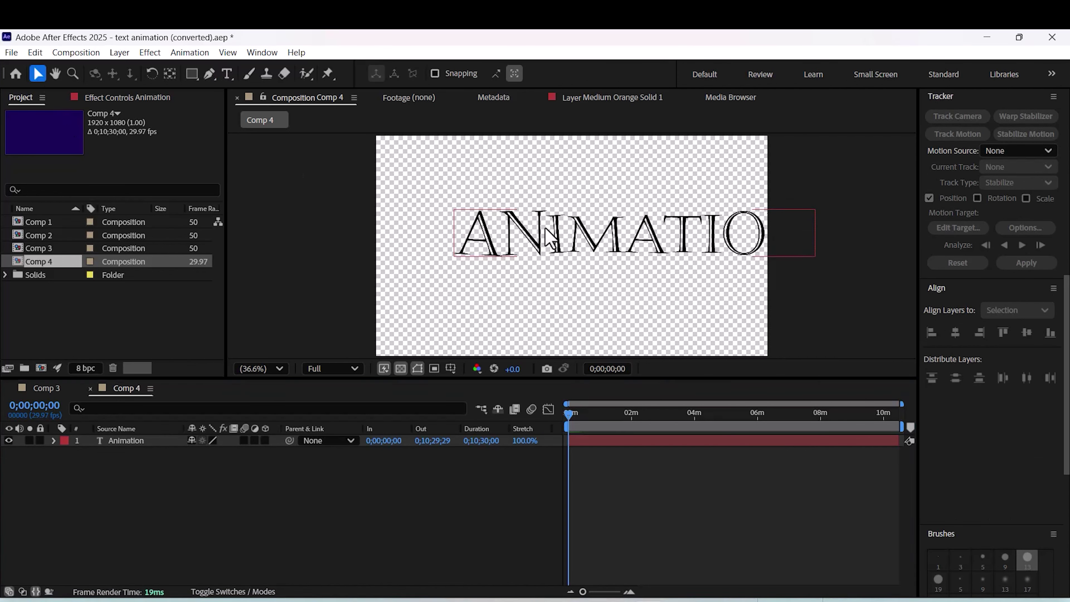
left_click_drag(537, 224, 477, 233)
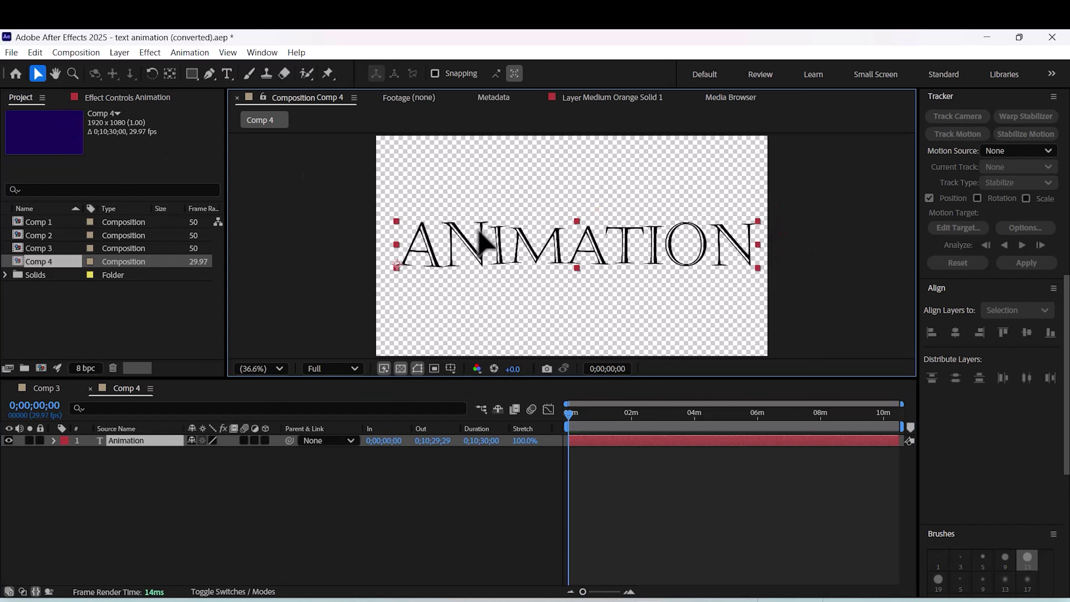
key("space")
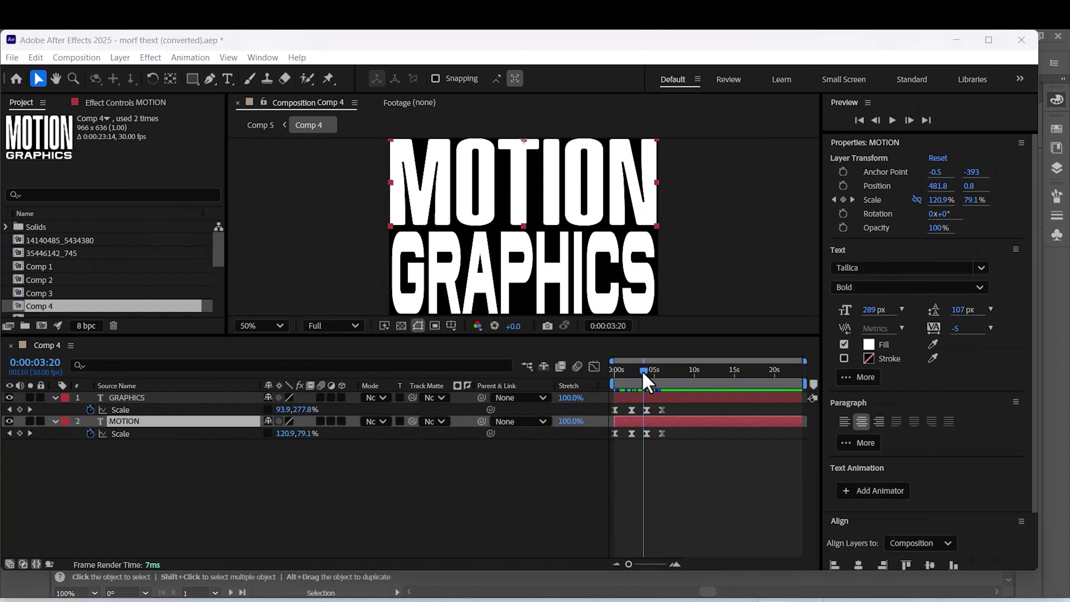
Save the Scale keyframes of the MOTION layer in Comp 4 as an animation preset named "transform" in User Presets
left_click_drag(645, 371, 618, 371)
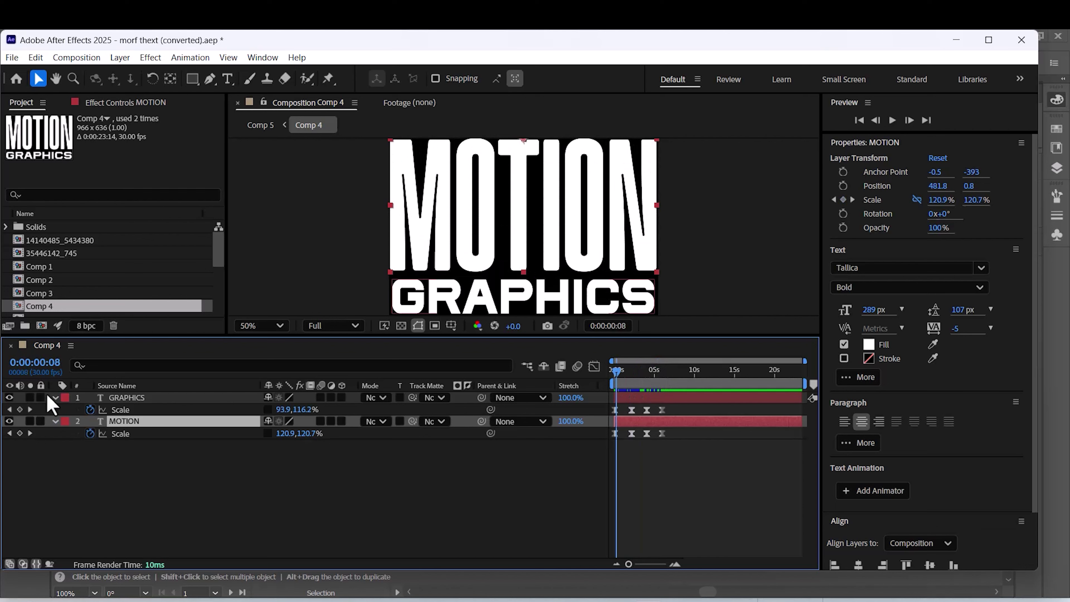
left_click(126, 397)
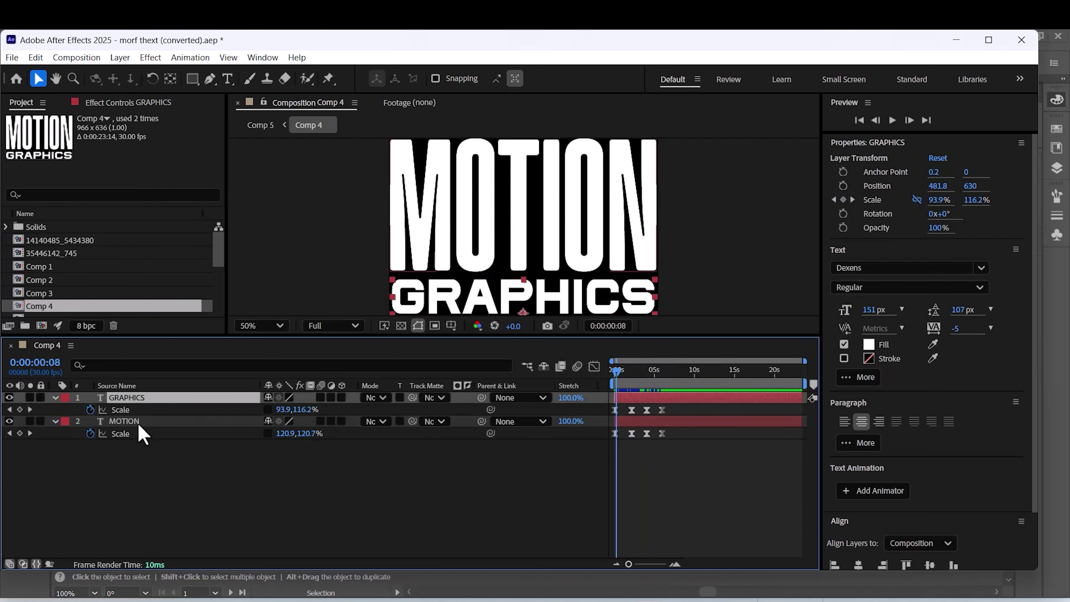
left_click(143, 422)
left_click(120, 433)
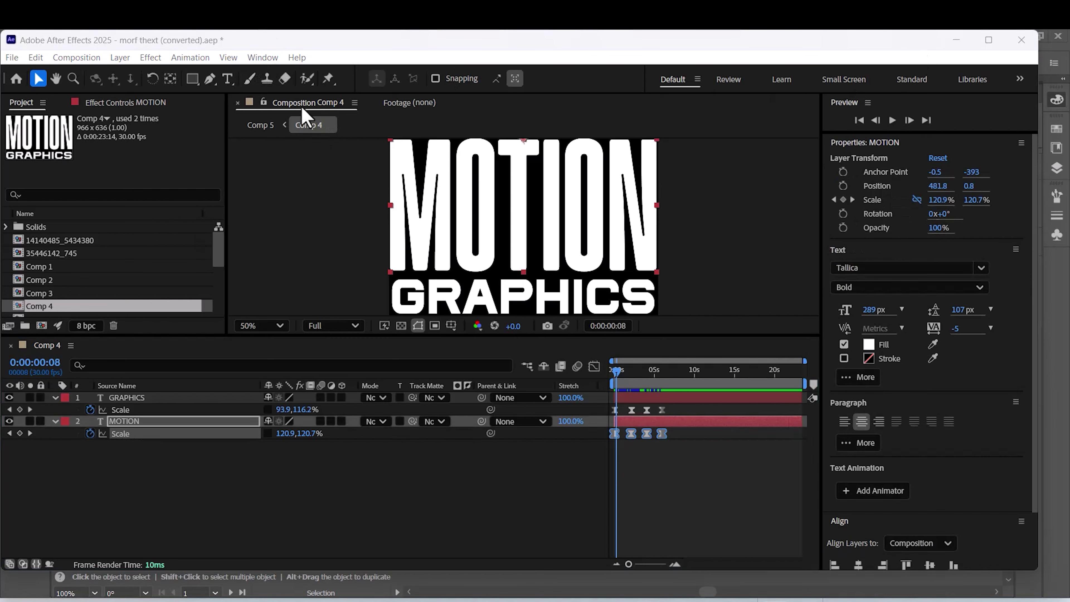
left_click(203, 58)
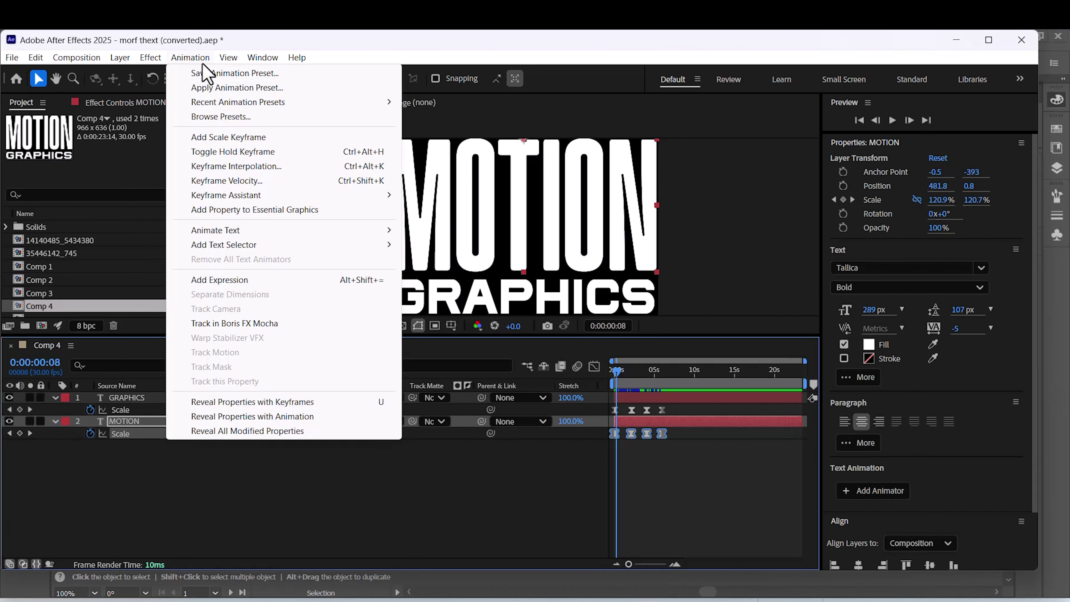
left_click(121, 446)
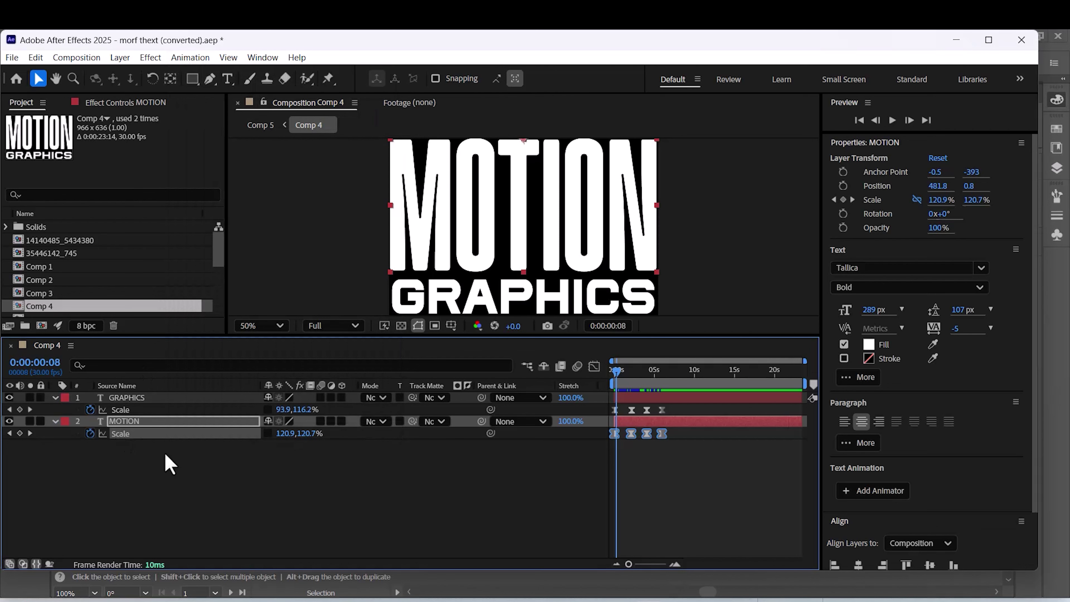
left_click(190, 57)
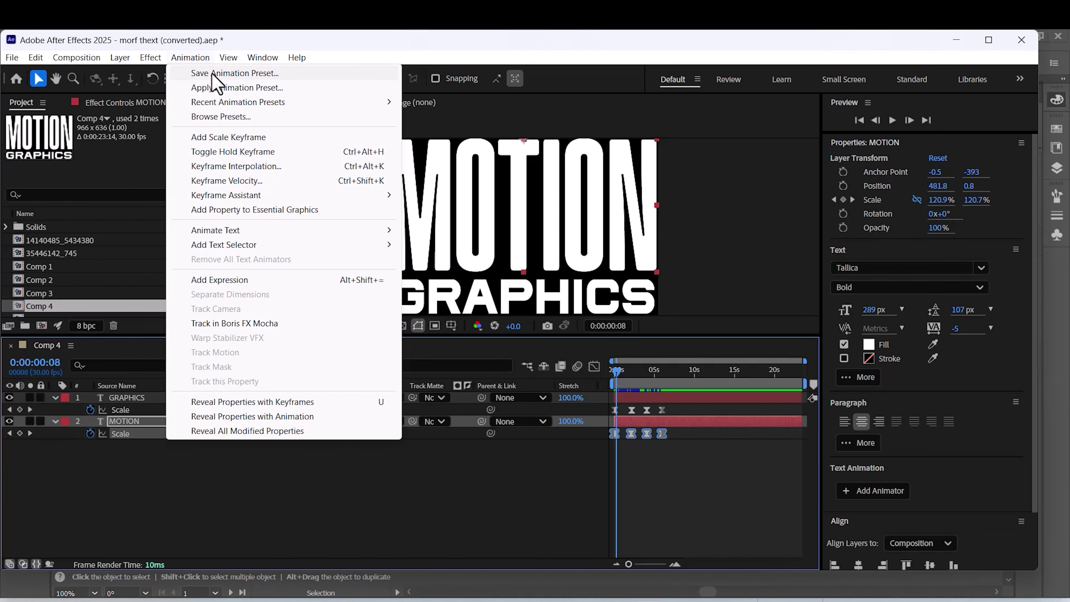
left_click(213, 75)
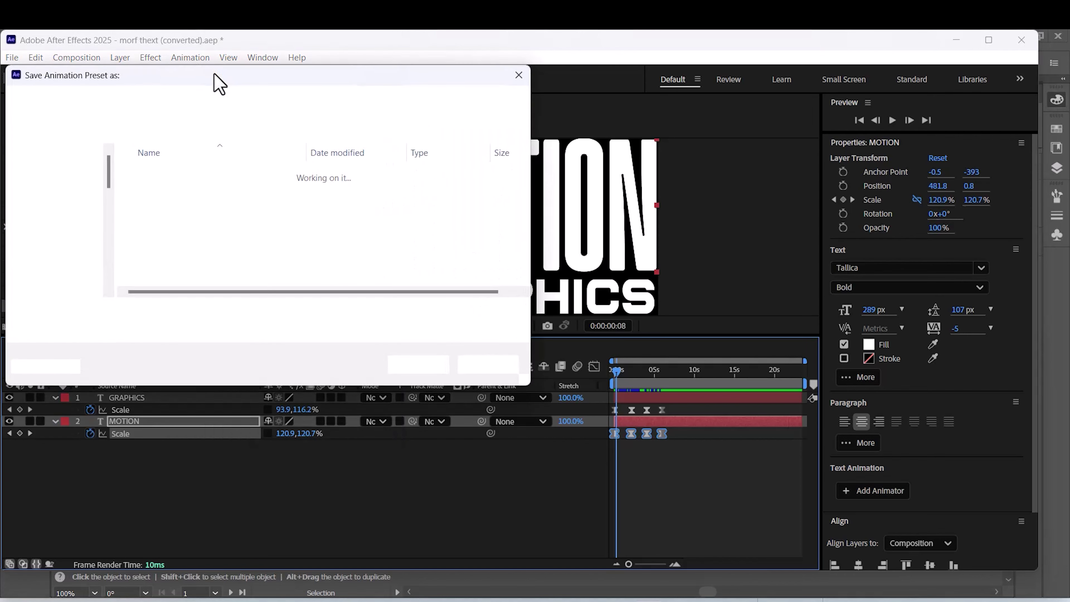
left_click_drag(240, 73, 375, 86)
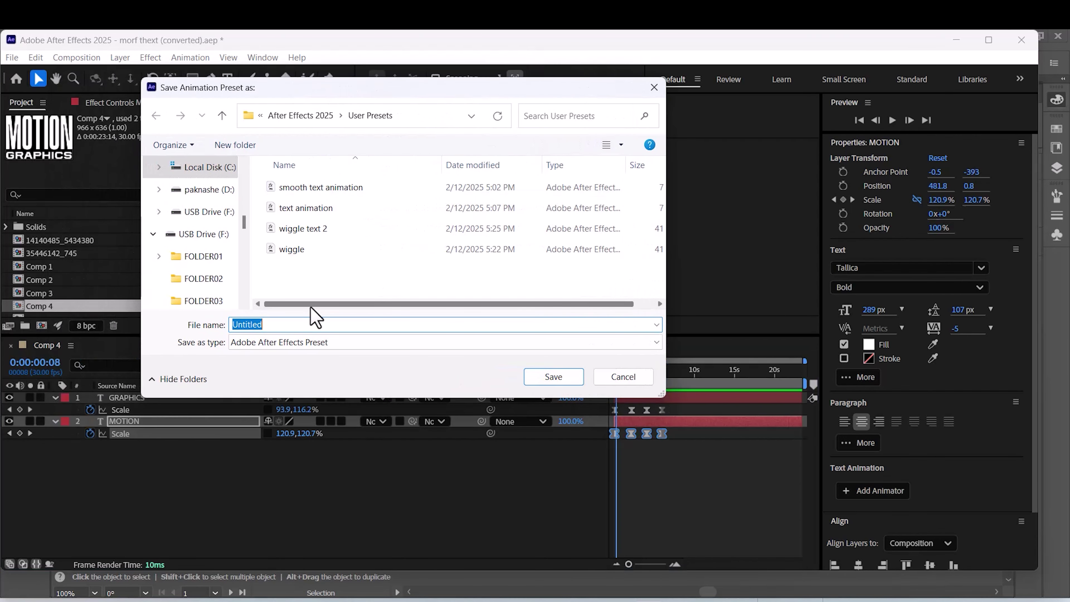
type("transform")
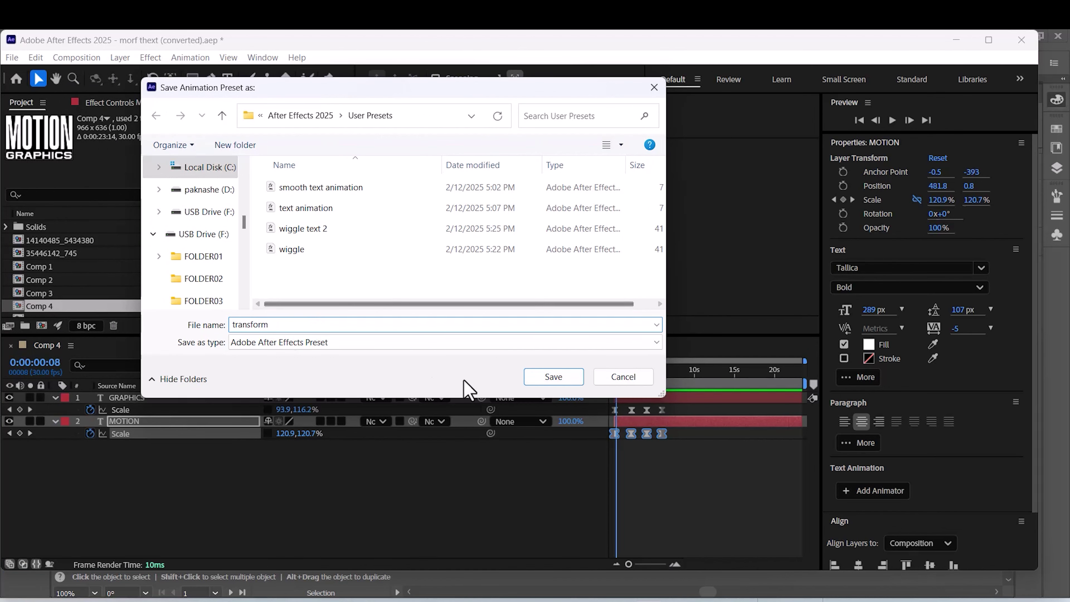
left_click(554, 376)
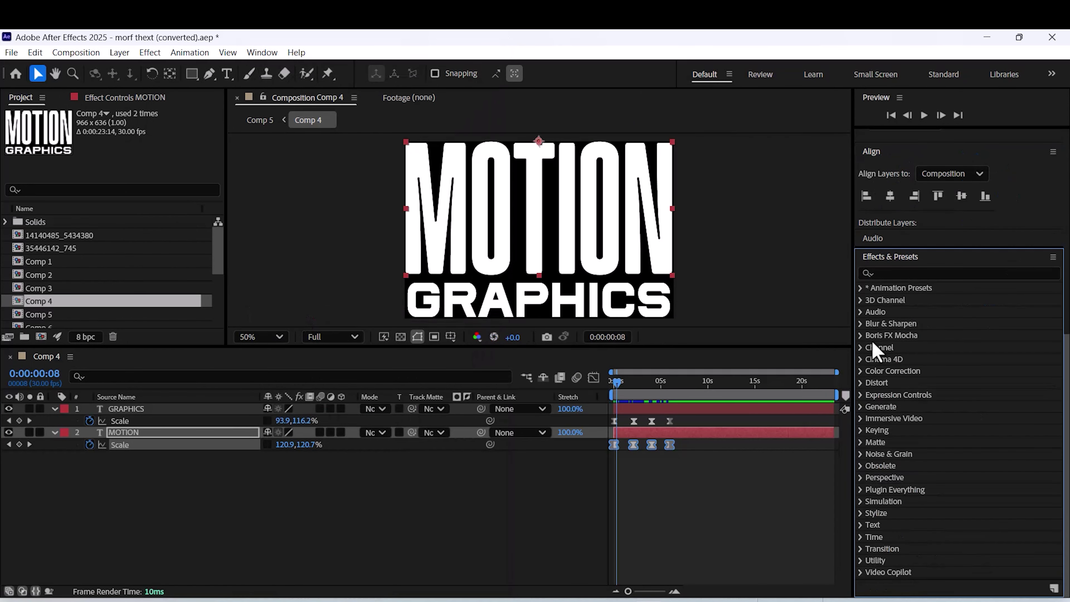
Create a new composition, Comp 7, at 1920 x 1080 and 29.97 fps with a Deep Purple background
left_click(46, 337)
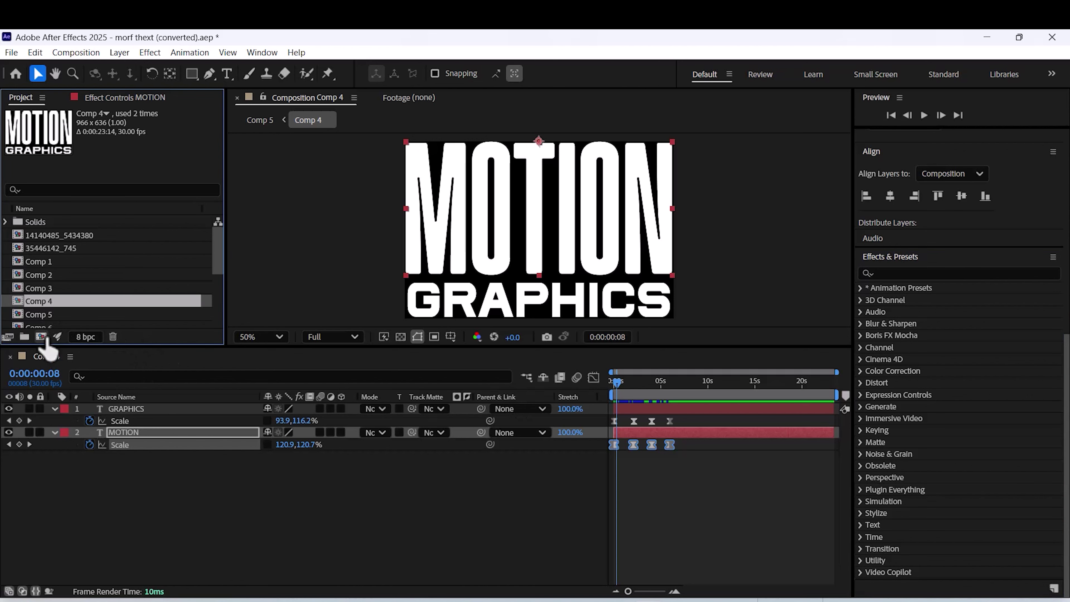
left_click(41, 337)
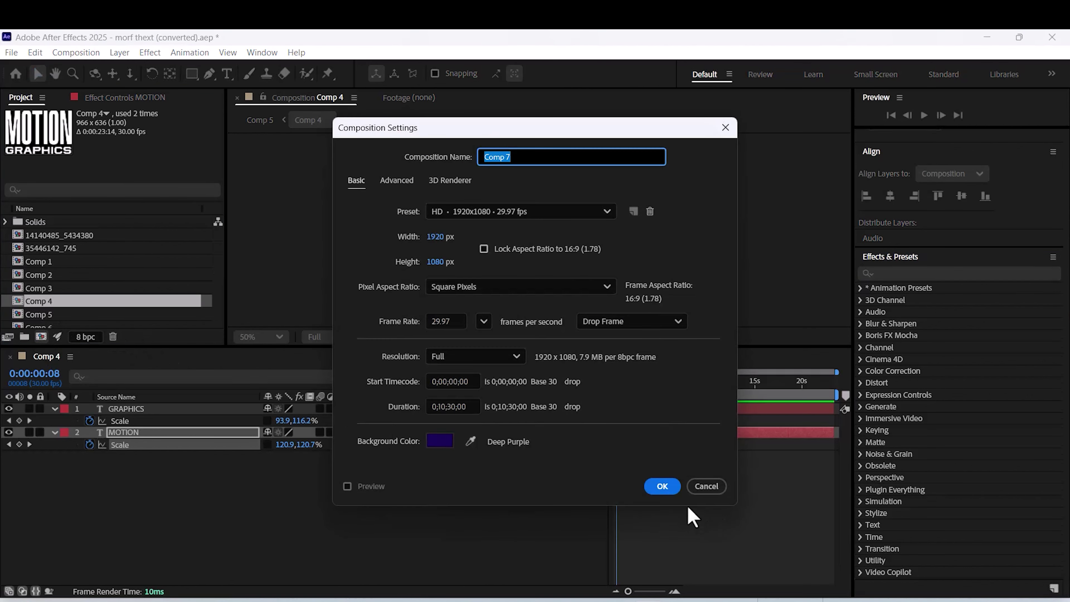
left_click(663, 487)
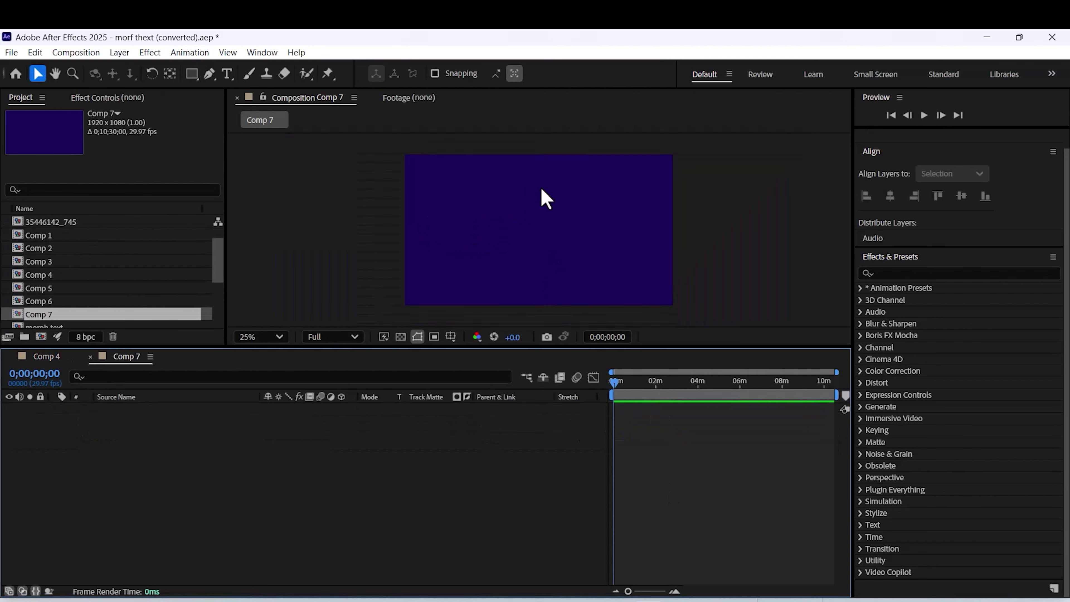
Add a text layer reading "MOTION" in Comp 7
scroll(545, 198, "up", 1)
left_click(59, 361)
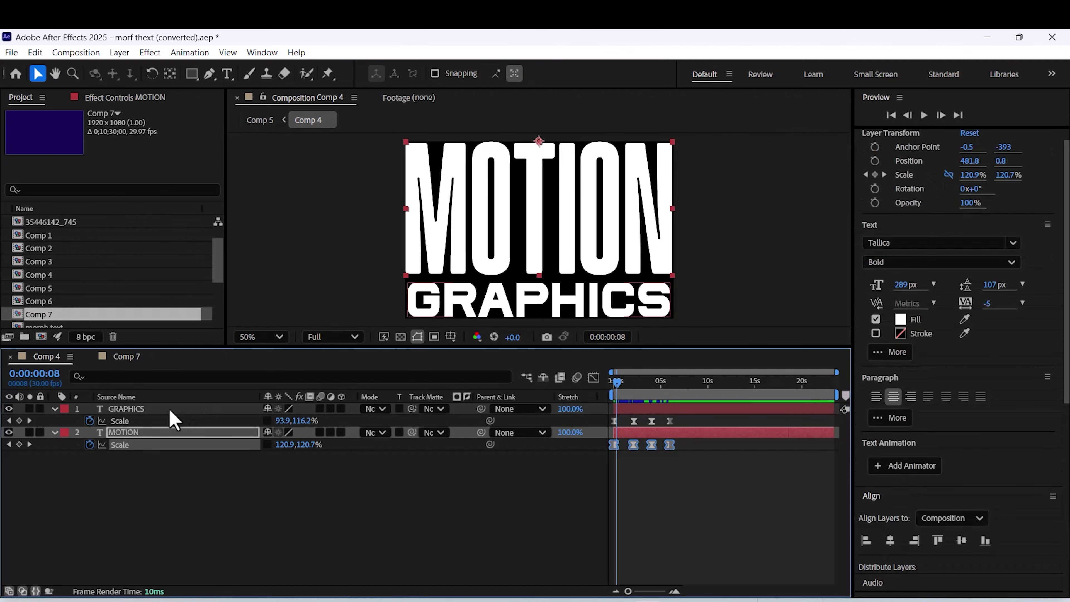
left_click(126, 358)
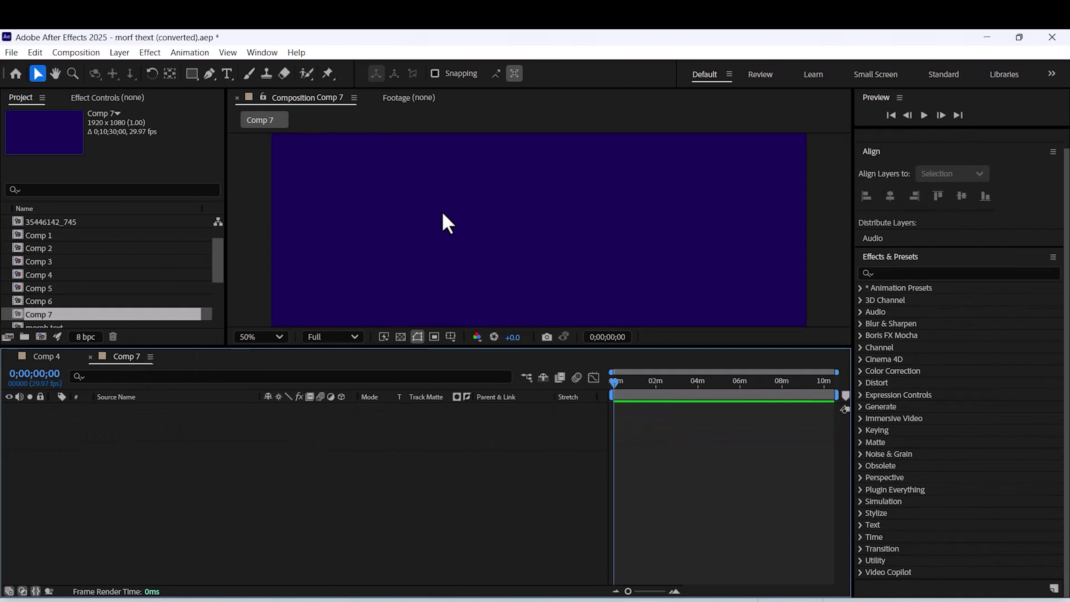
left_click(227, 73)
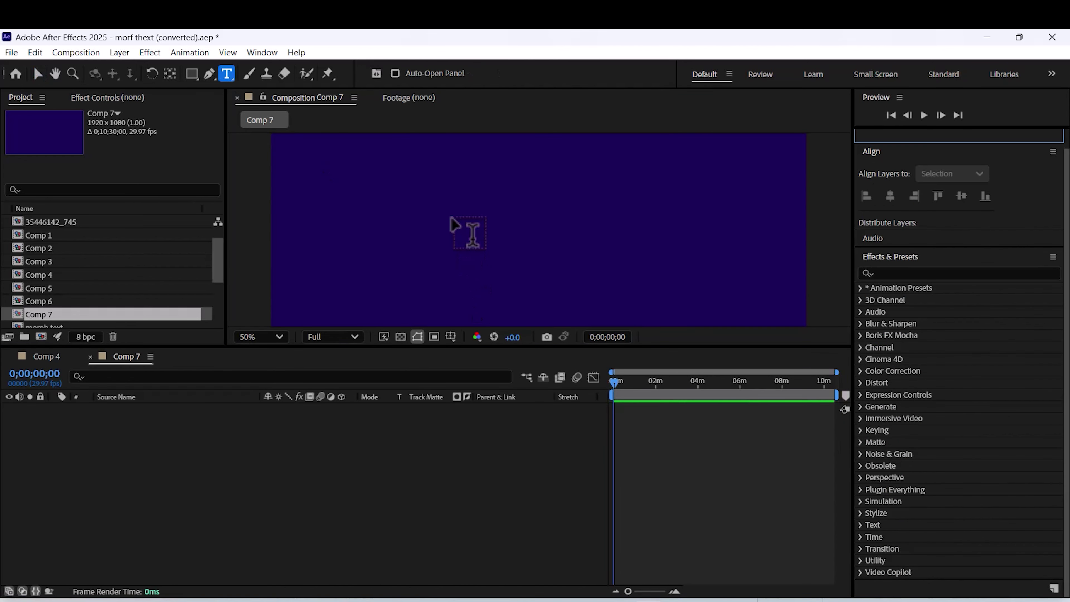
left_click(454, 223)
type("MO")
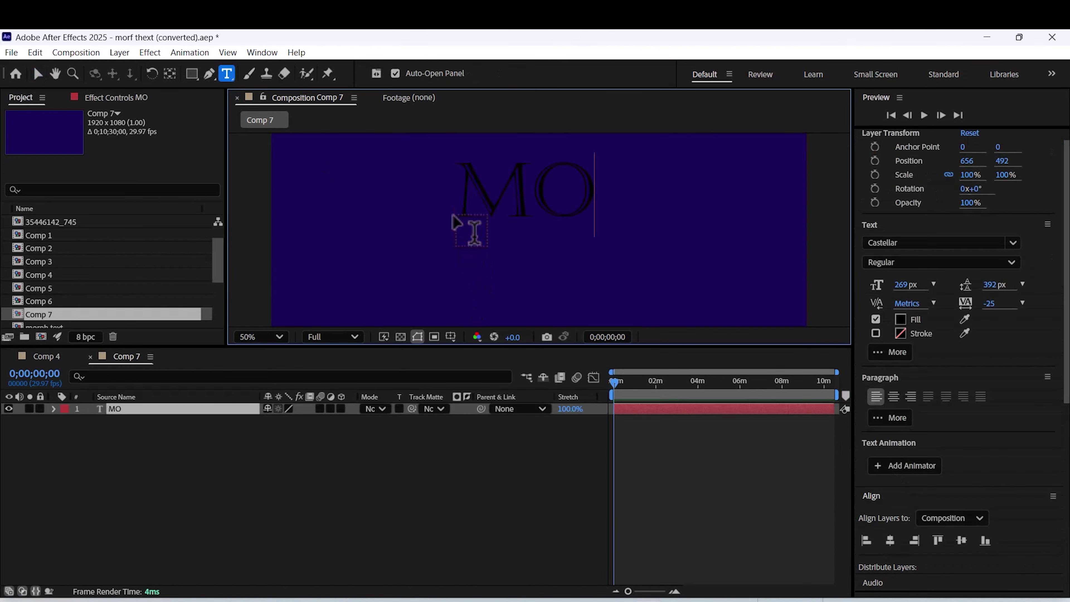
type("TION")
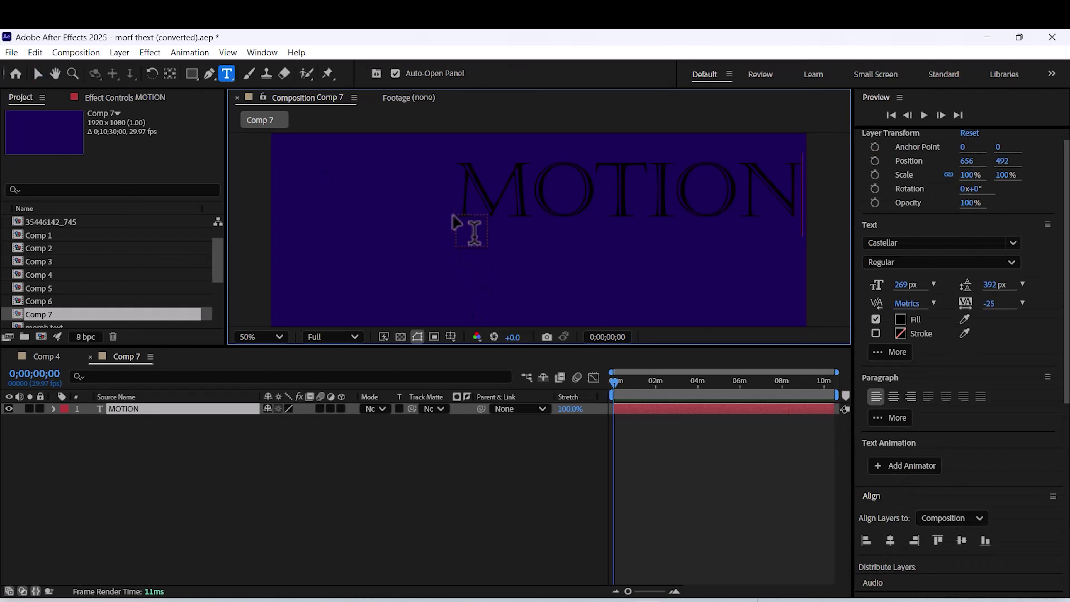
key("Escape")
key("v")
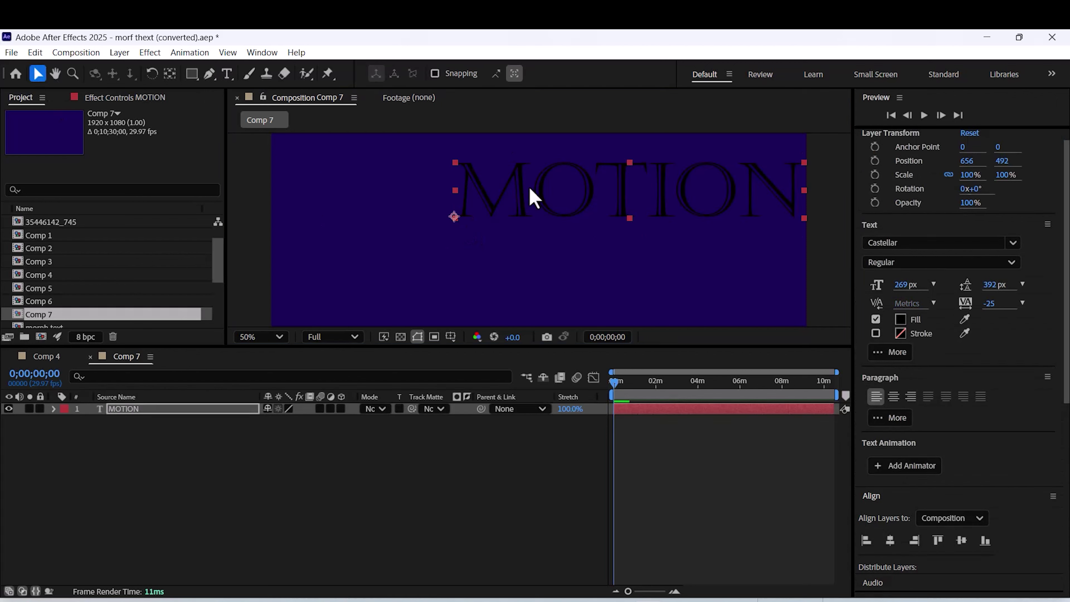
Move the MOTION text to about 362, 560 near the middle of the frame and set its fill colour to white (ffffff)
left_click_drag(516, 198, 429, 219)
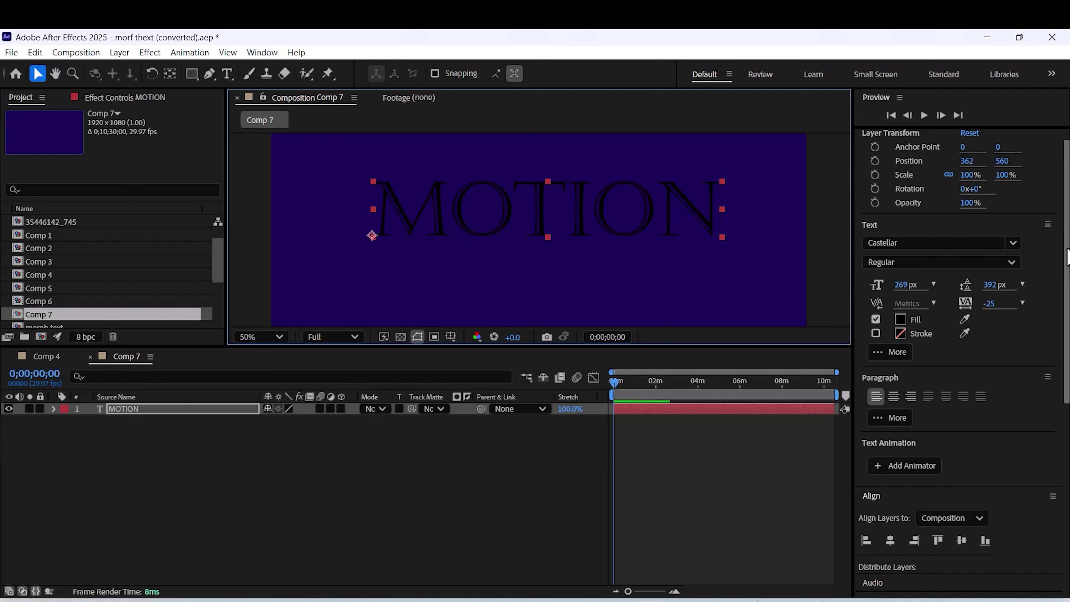
left_click_drag(1066, 215, 1059, 181)
left_click(900, 339)
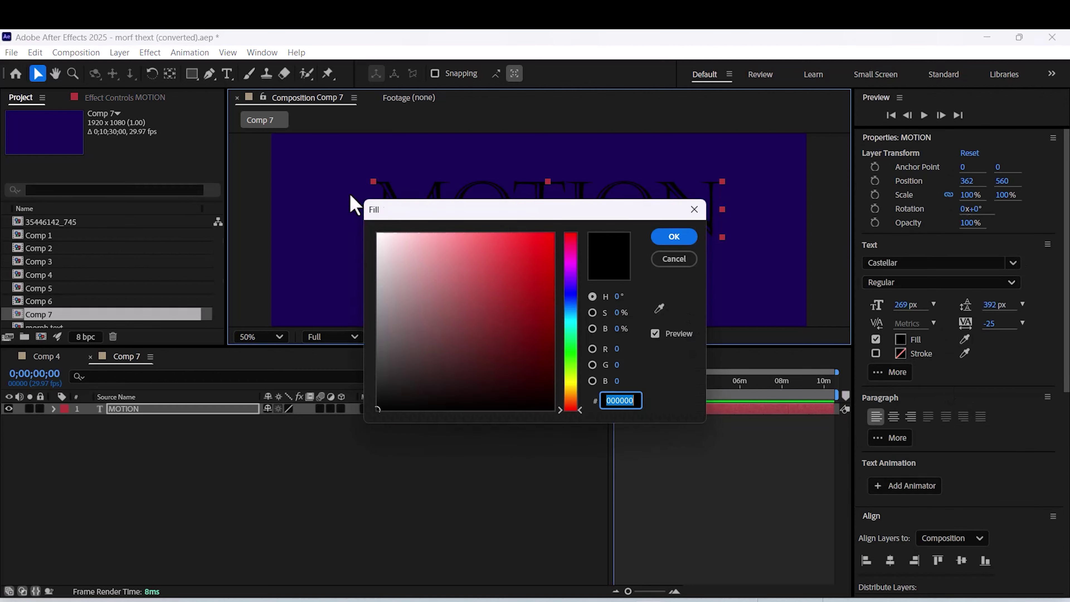
type("ffffff")
left_click(678, 239)
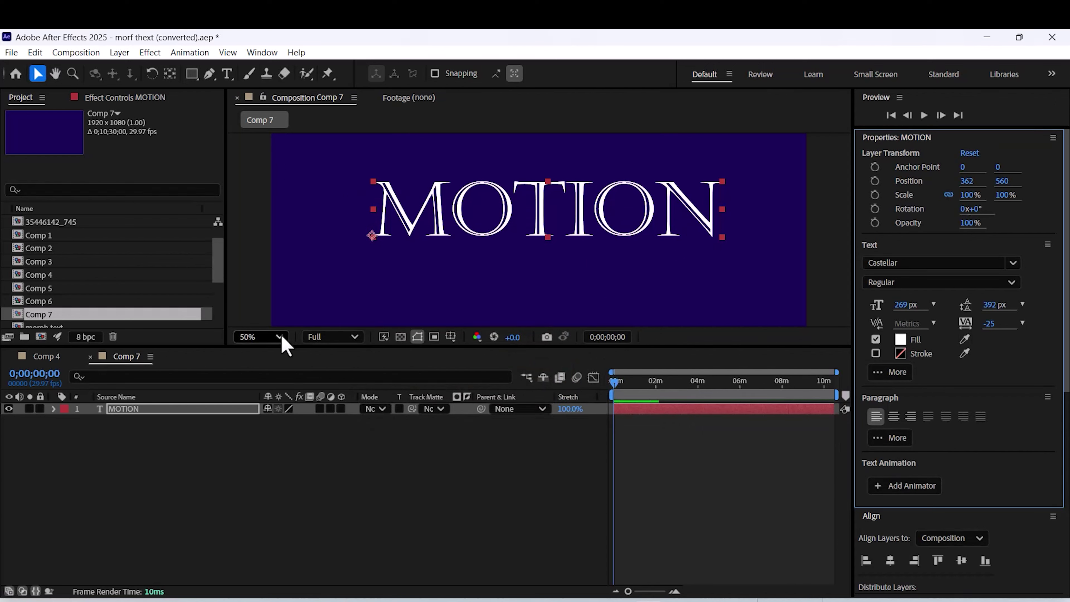
Change the font of the whole MOTION text in Comp 7 to Goudy Stout
left_click(269, 336)
left_click(262, 75)
left_click(280, 428)
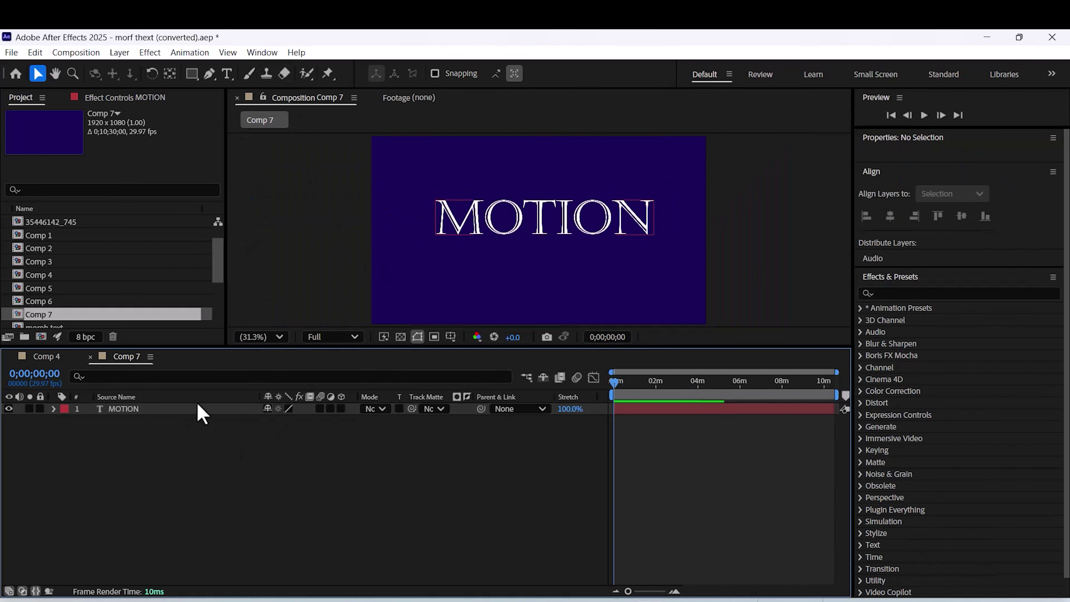
double_click(200, 409)
left_click(910, 263)
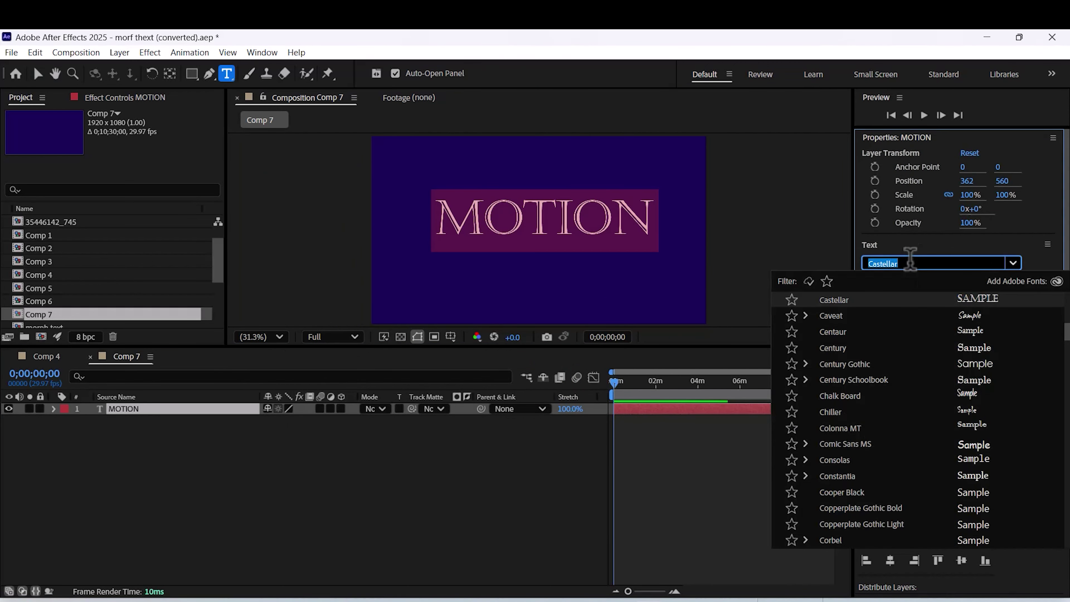
type("toli")
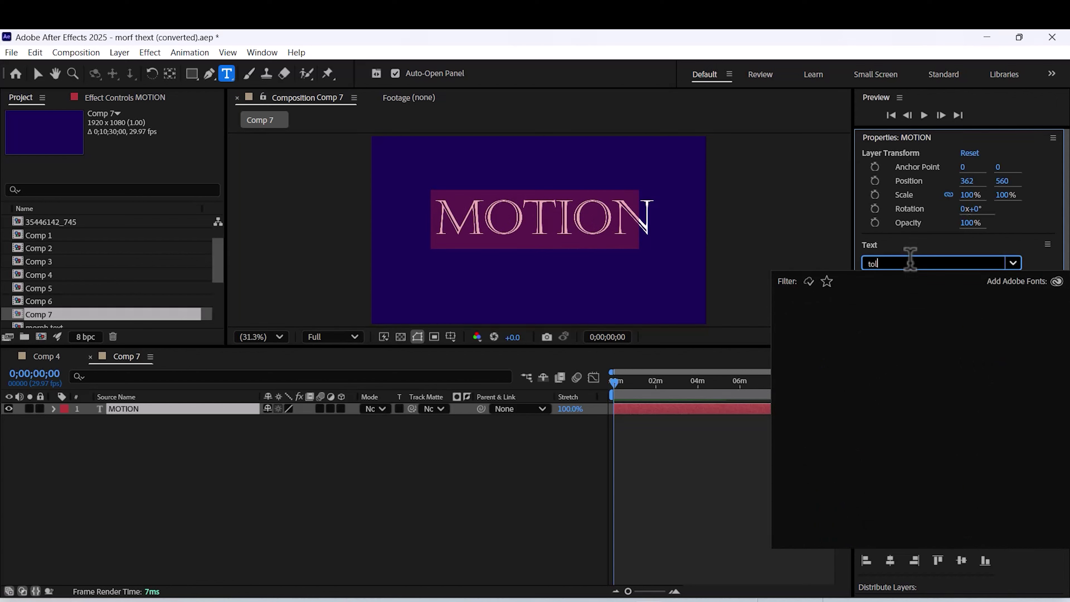
key("BackSpace")
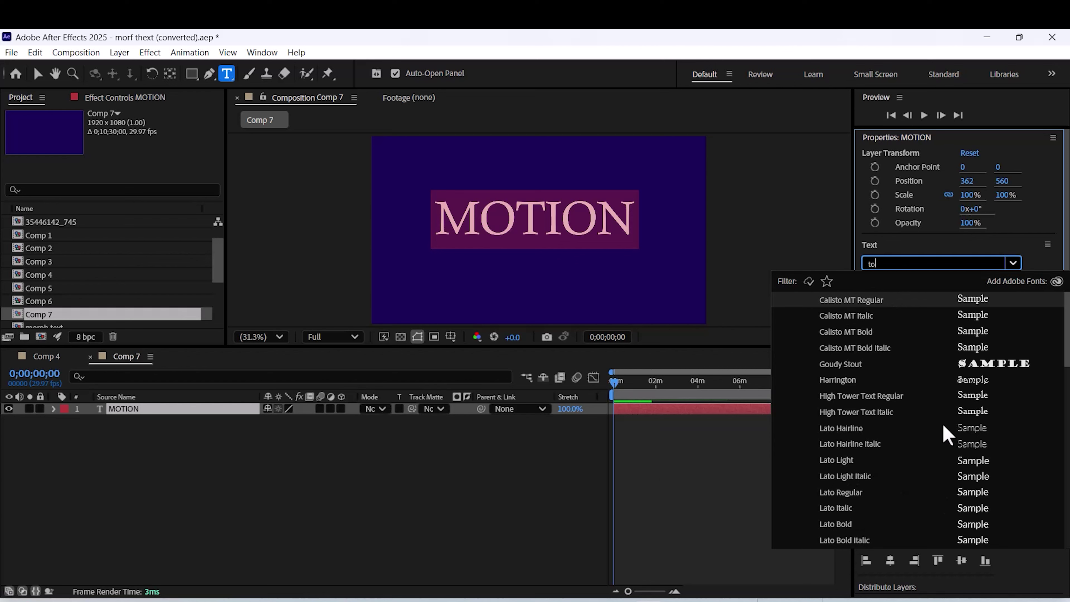
left_click(860, 365)
key("Escape")
key("v")
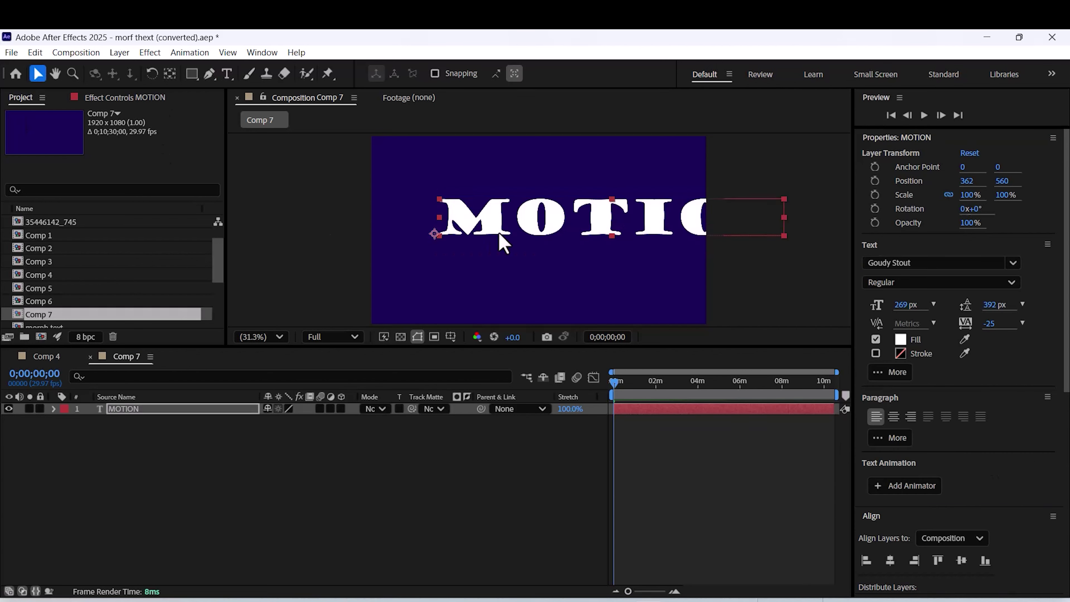
Scale the MOTION text to 79% and position it at about 147.9, 620.7 so the whole word fits inside the frame
left_click_drag(581, 232, 551, 232)
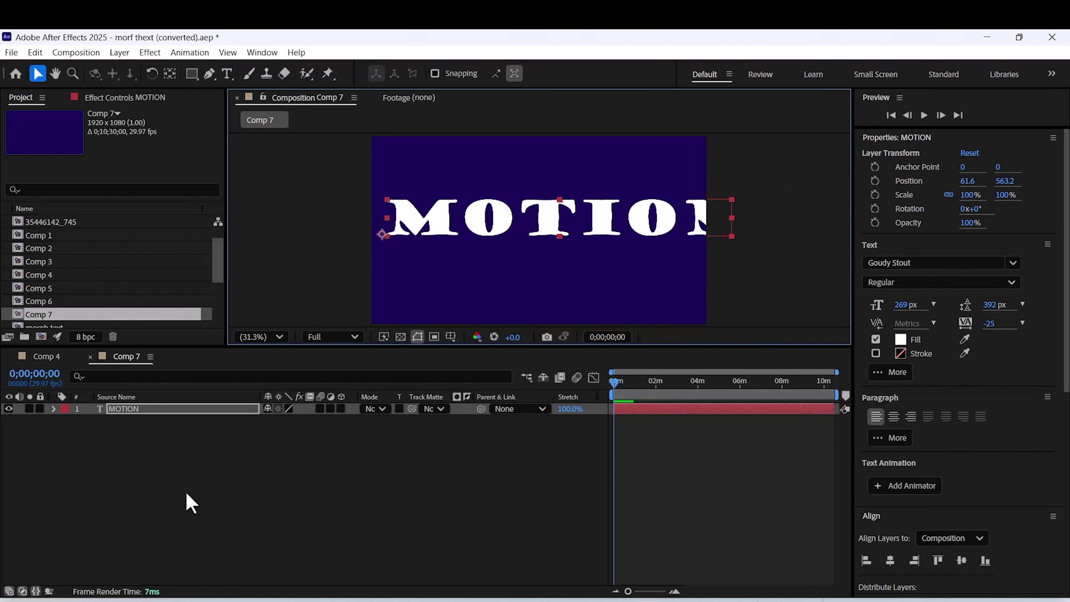
key("s")
left_click_drag(287, 422, 258, 422)
left_click(521, 238)
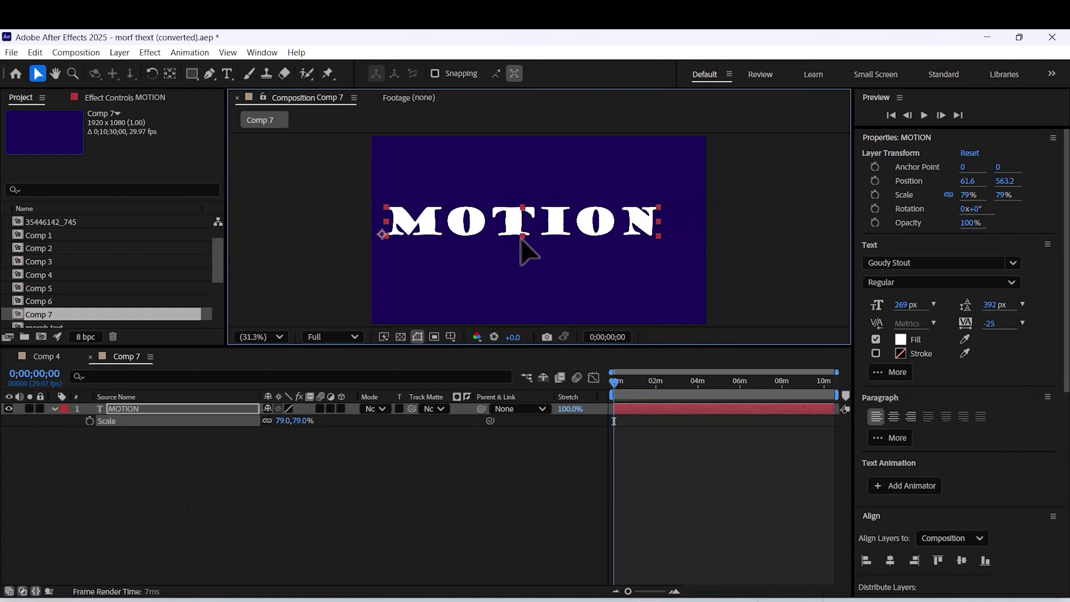
left_click_drag(521, 239, 530, 246)
left_click(310, 540)
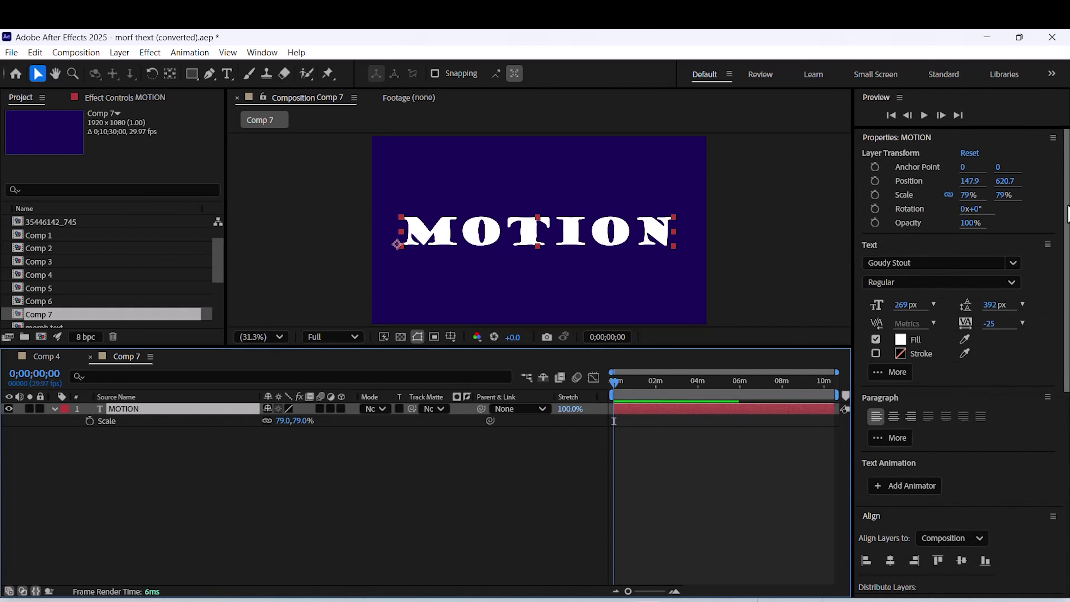
Apply the "transform" user preset to the MOTION text layer in Comp 7
left_click_drag(1066, 159, 1067, 270)
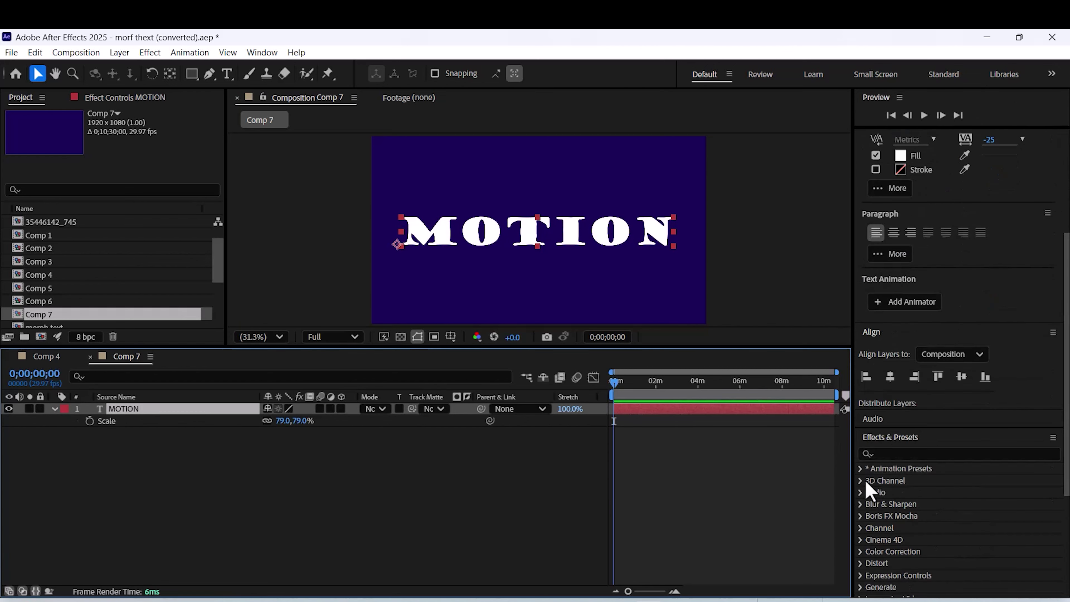
left_click(863, 470)
left_click(873, 492)
left_click(927, 552)
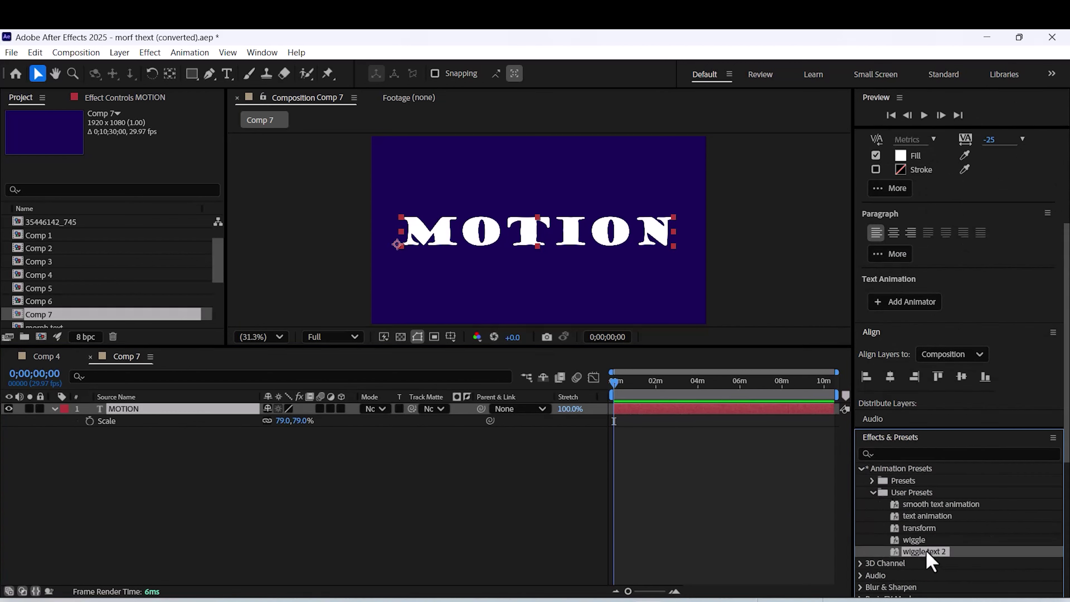
left_click_drag(918, 528, 576, 270)
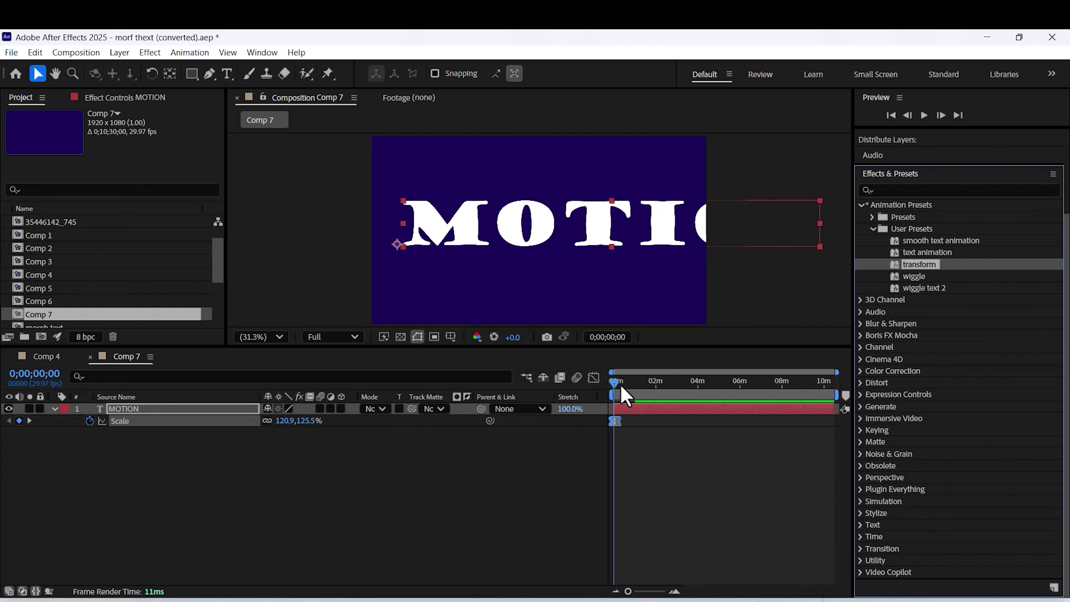
Play back the preset animation in Comp 7 and the original scale animation in Comp 4 to compare them
key("space")
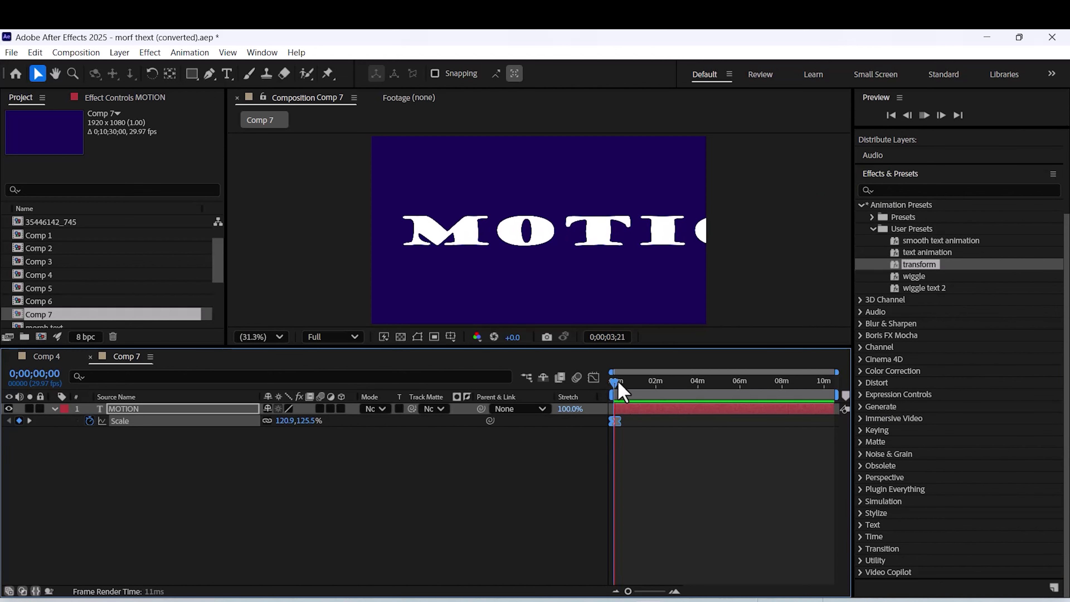
left_click(46, 356)
key("space")
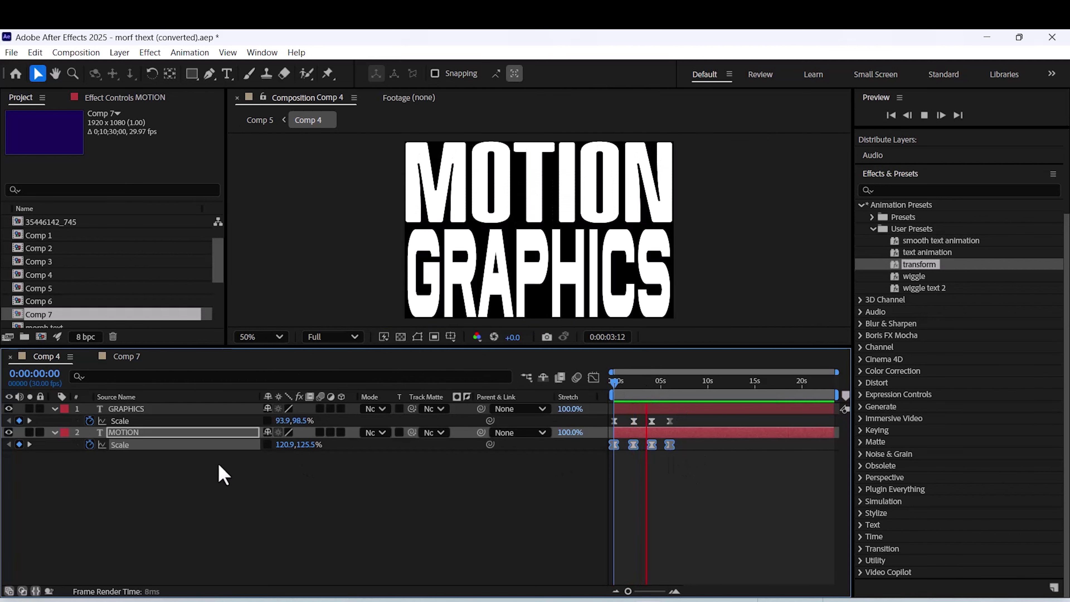
Display the properties of the MOTION text layer in Comp 4 to check its font
left_click(144, 435)
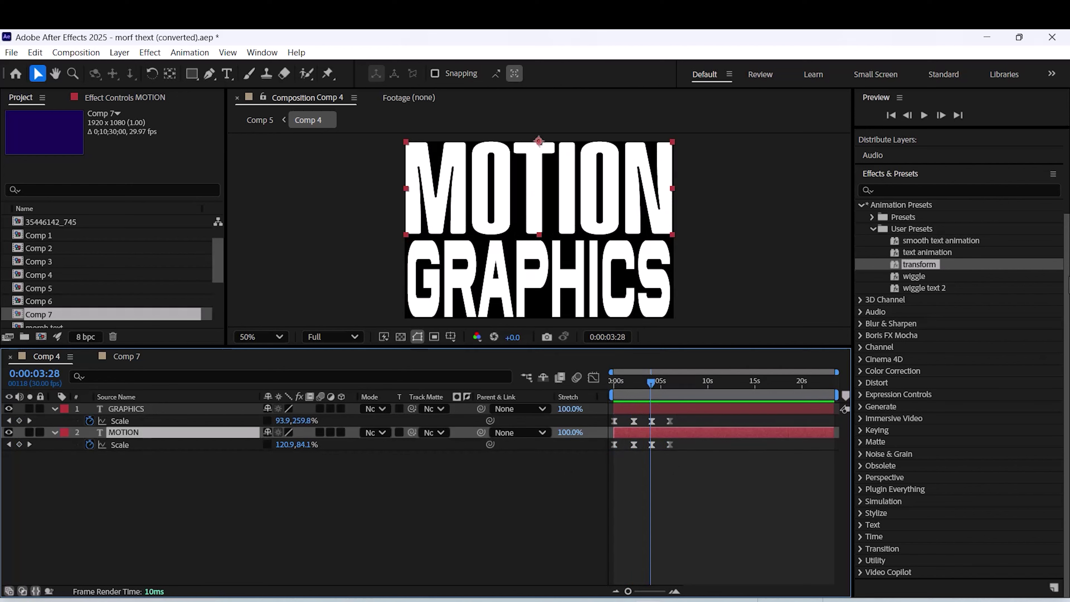
left_click_drag(1067, 306, 1043, 528)
left_click_drag(1067, 302, 1045, 89)
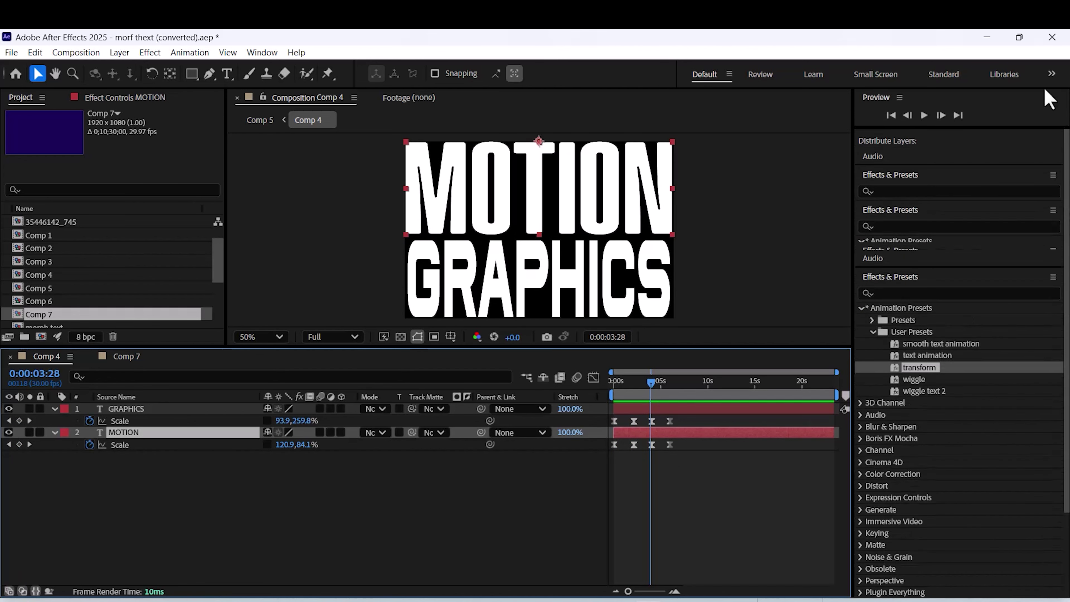
double_click(131, 434)
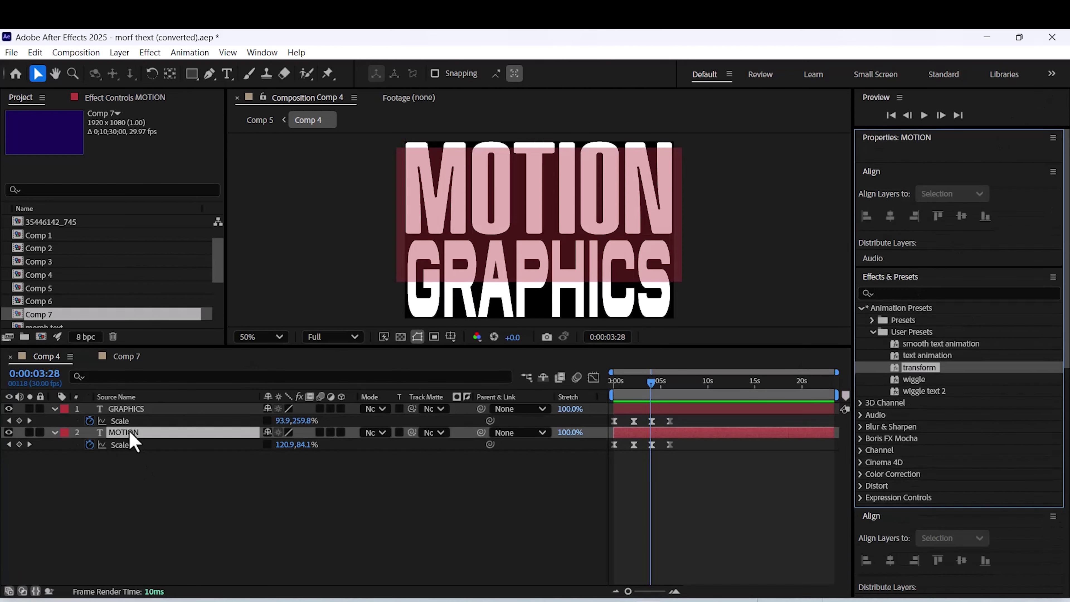
Change the font of the whole MOTION text in Comp 7 to Tallica Thin
left_click(125, 357)
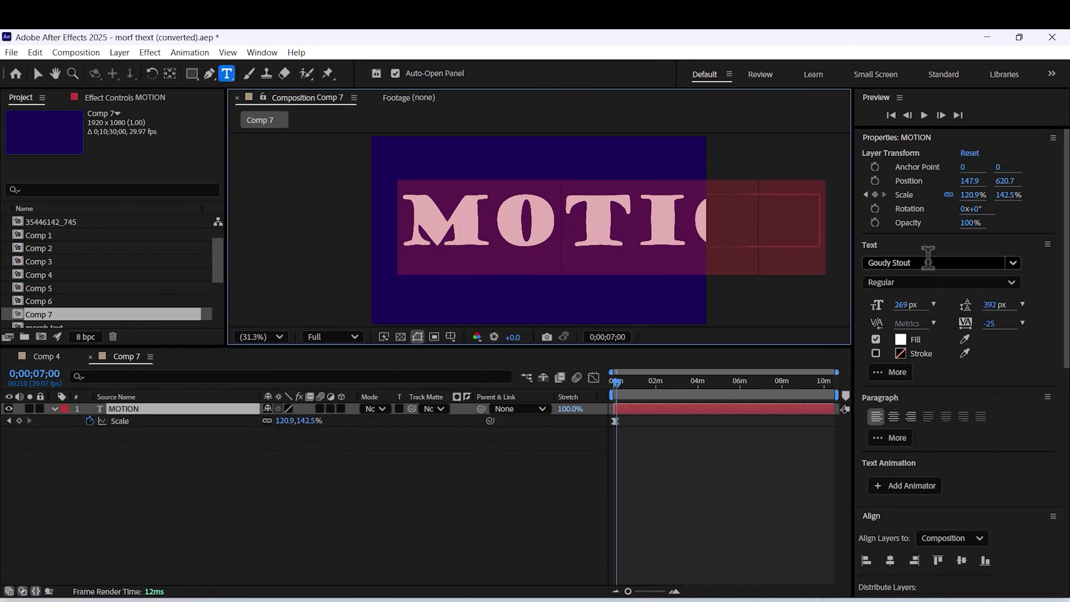
left_click(928, 262)
type("tal")
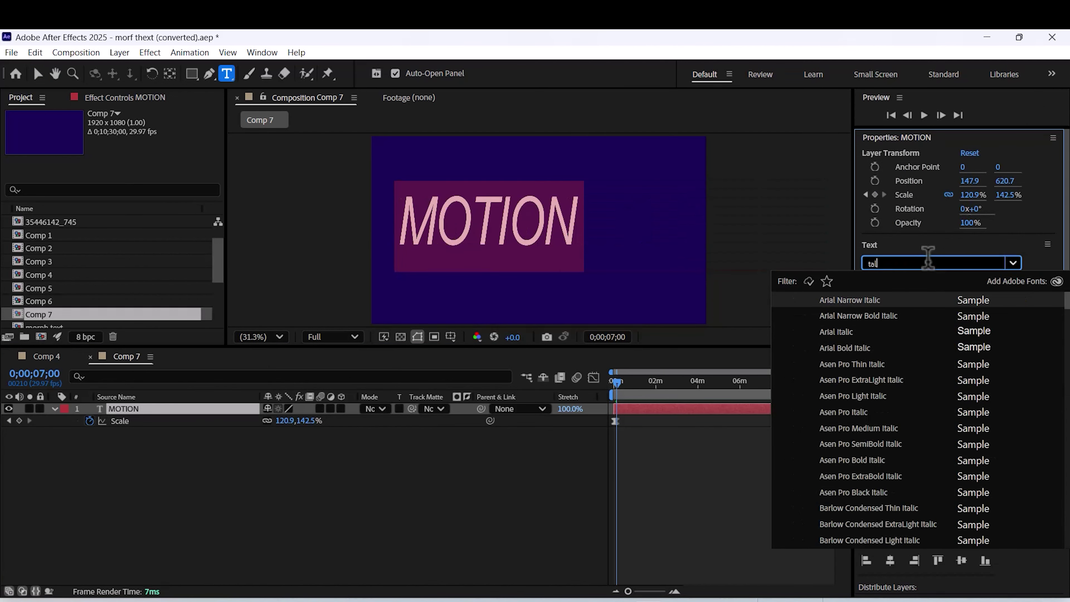
type("l")
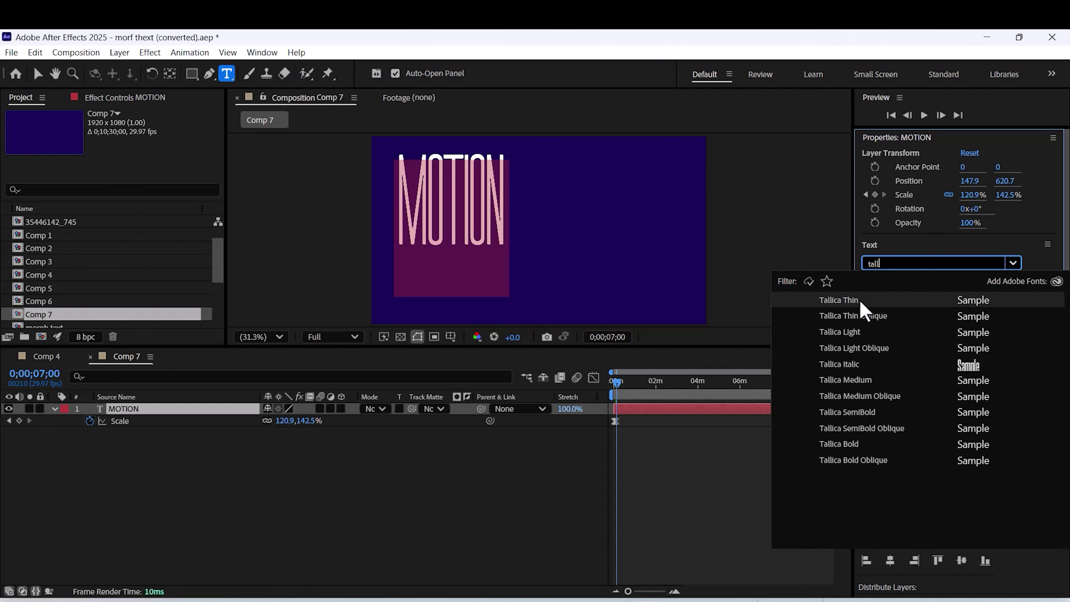
left_click(860, 300)
left_click(37, 73)
left_click(394, 437)
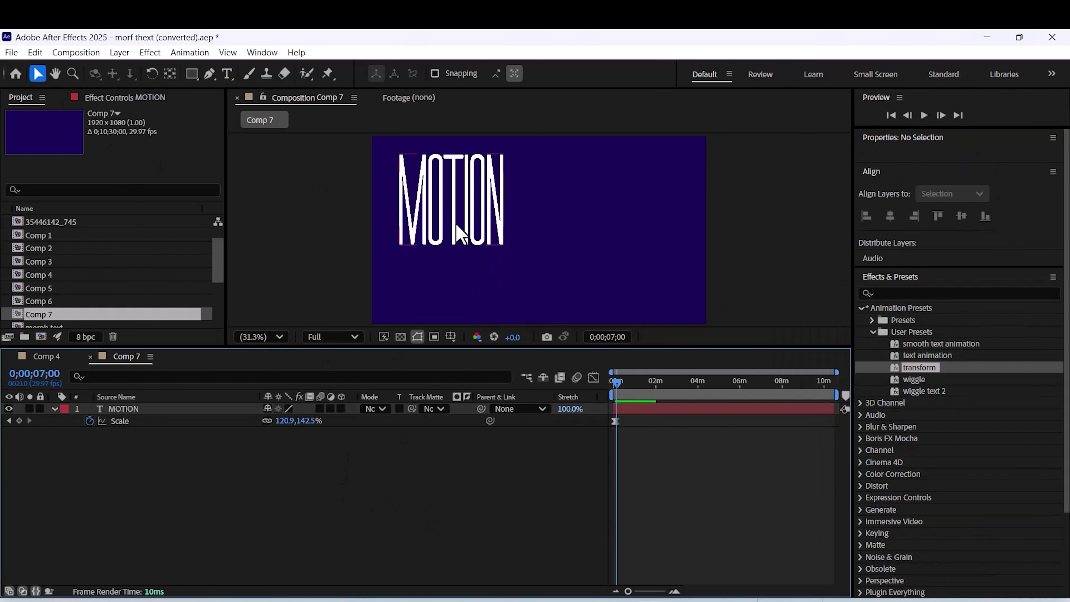
Move the MOTION text in Comp 7 to about 486.6, 697.4 and play the animation from the first frame
left_click_drag(456, 225, 513, 238)
left_click(605, 392)
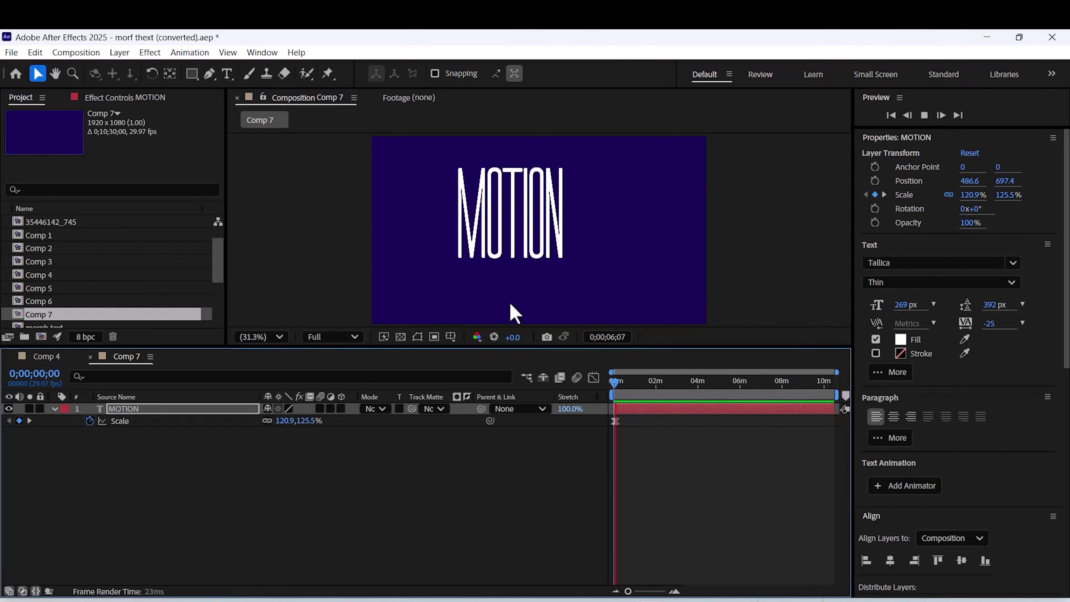
Play the original scale animation in Comp 4 from the first frame for comparison with Comp 7
left_click(63, 358)
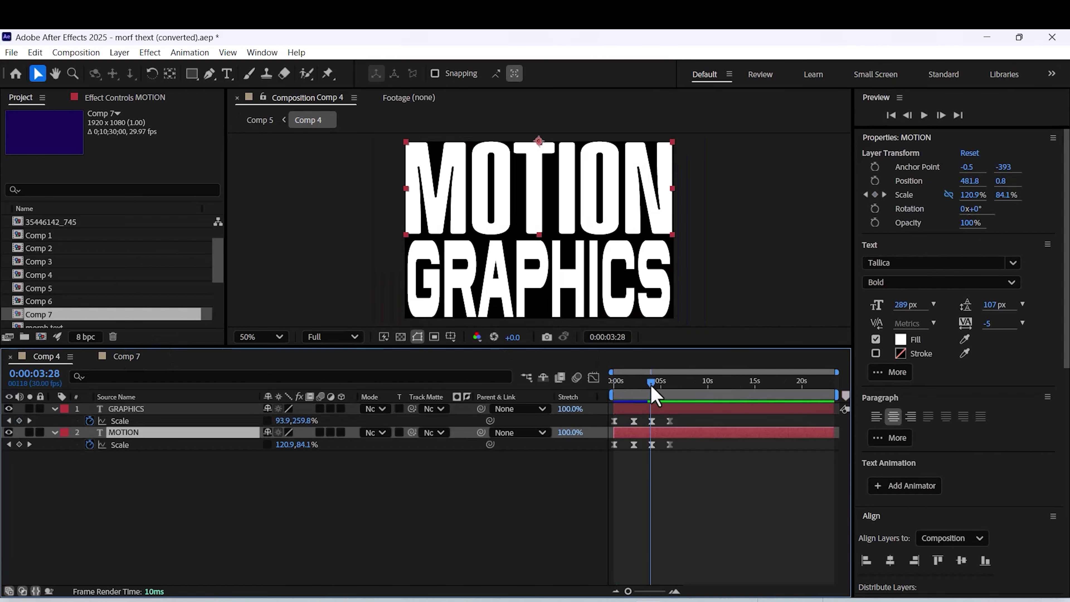
left_click_drag(652, 382, 571, 409)
key("space")
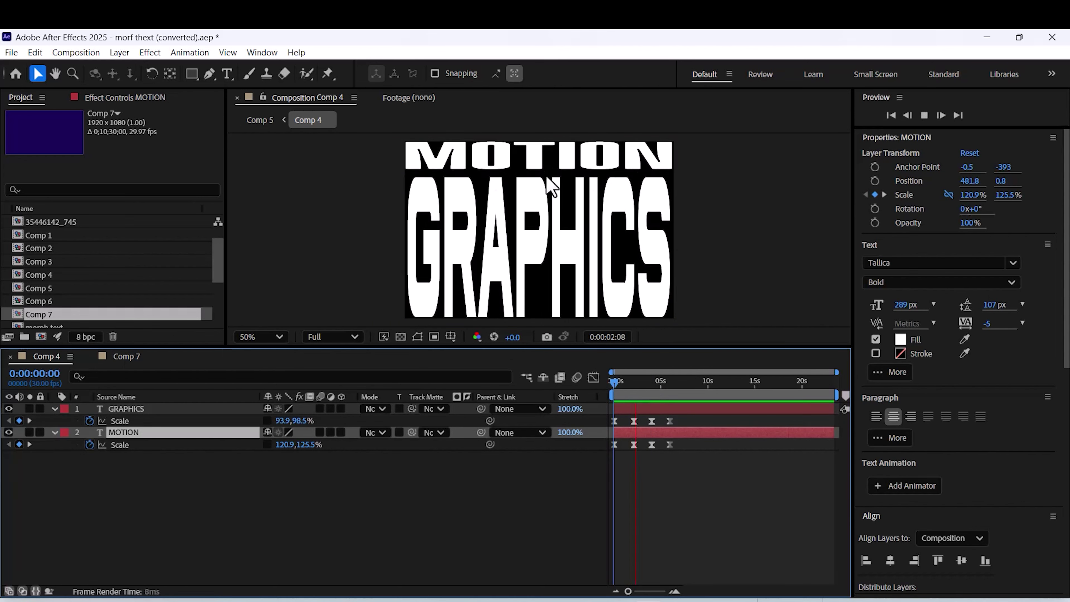
Set the font style of the MOTION text in Comp 7 to Bold and return the playhead to the first frame
left_click(127, 356)
double_click(123, 409)
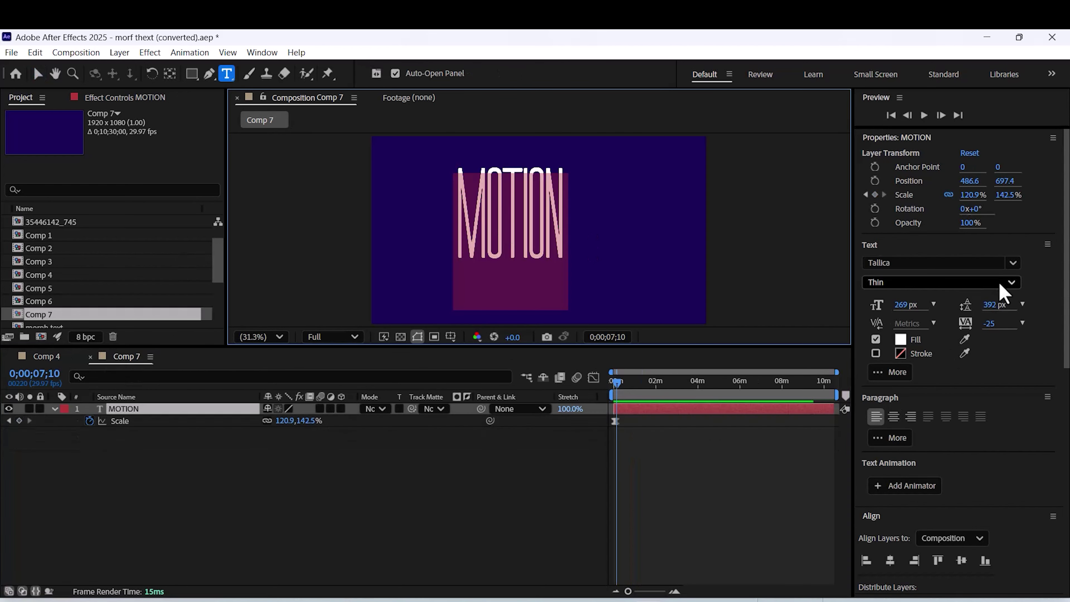
left_click(1011, 282)
left_click(895, 455)
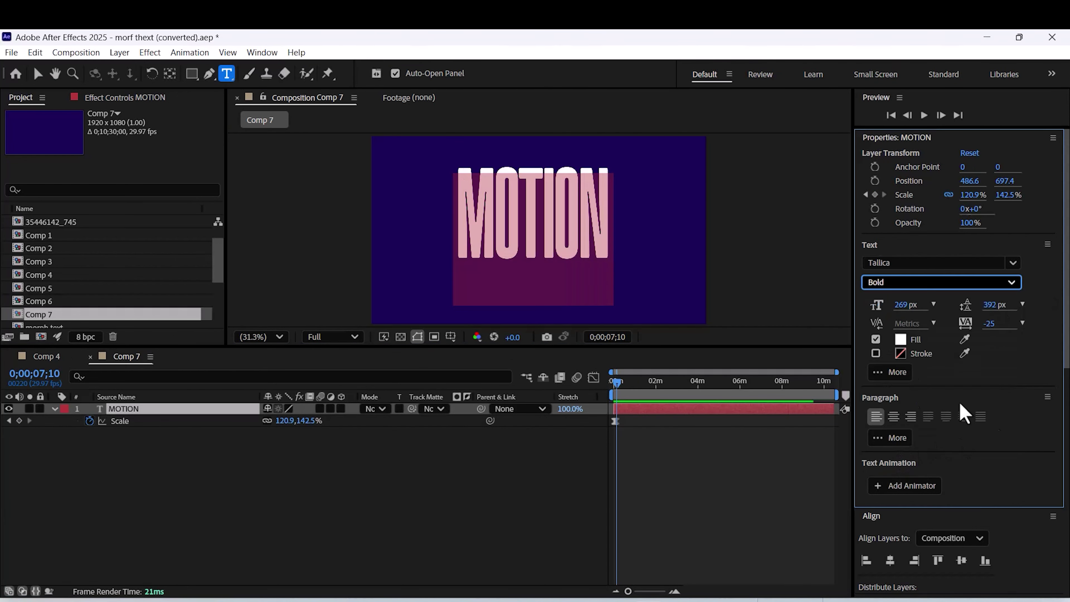
left_click(38, 74)
left_click_drag(617, 384, 591, 387)
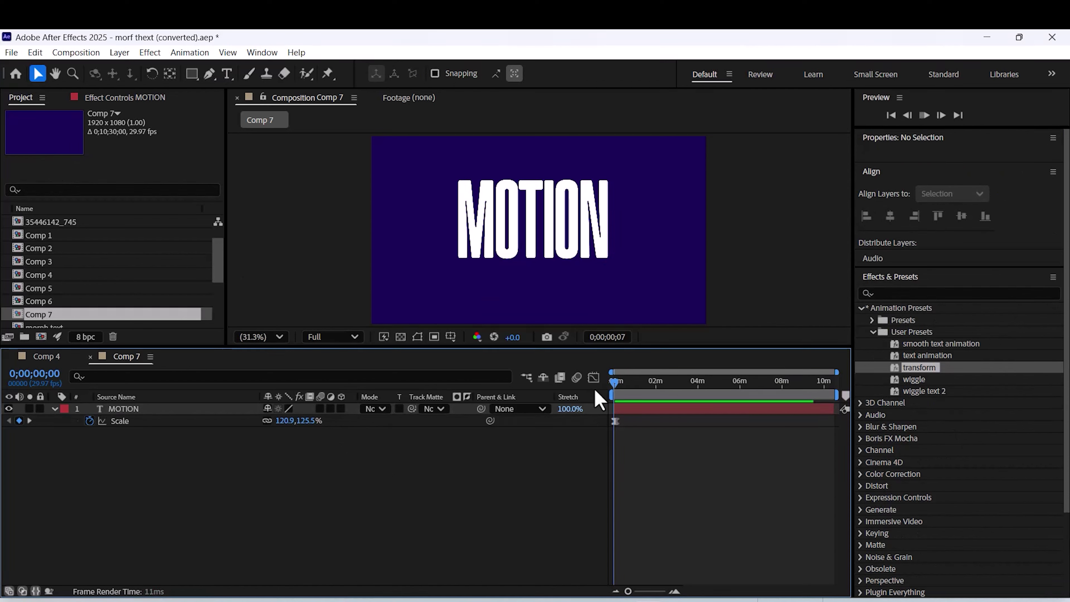